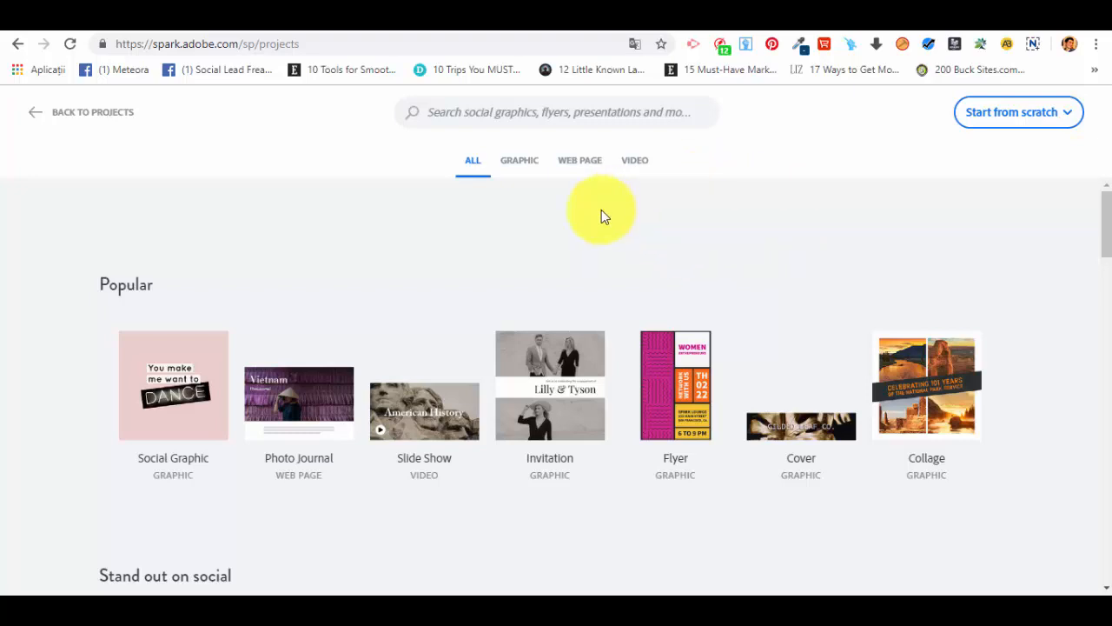
Browse the graphic templates and create a new post from the Instagram Promo template.
left_click(527, 163)
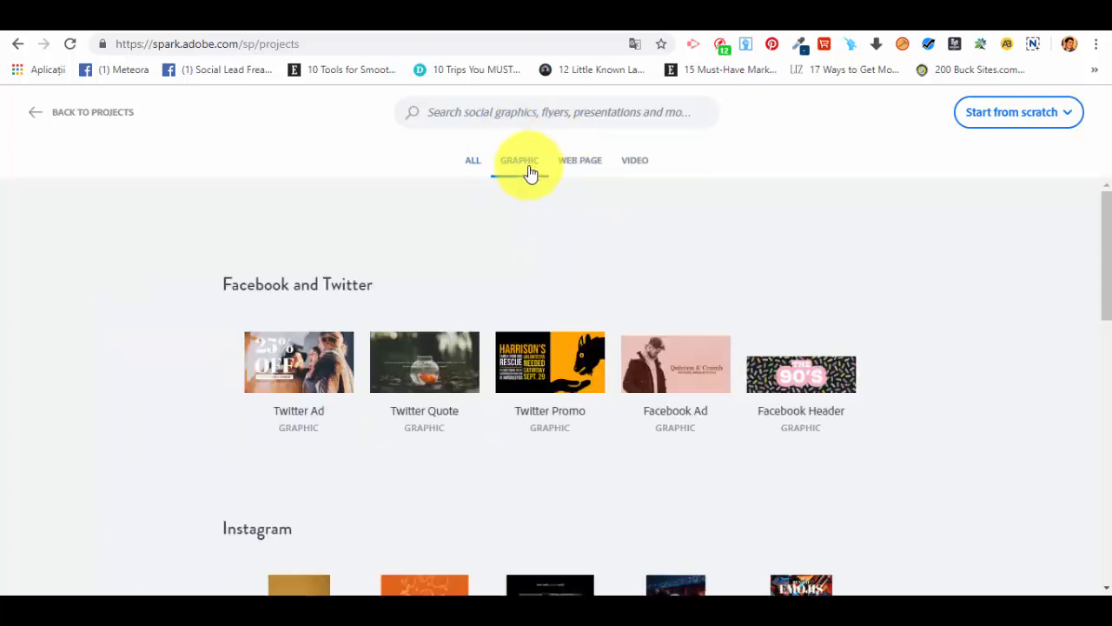
scroll(382, 230, "down", 1)
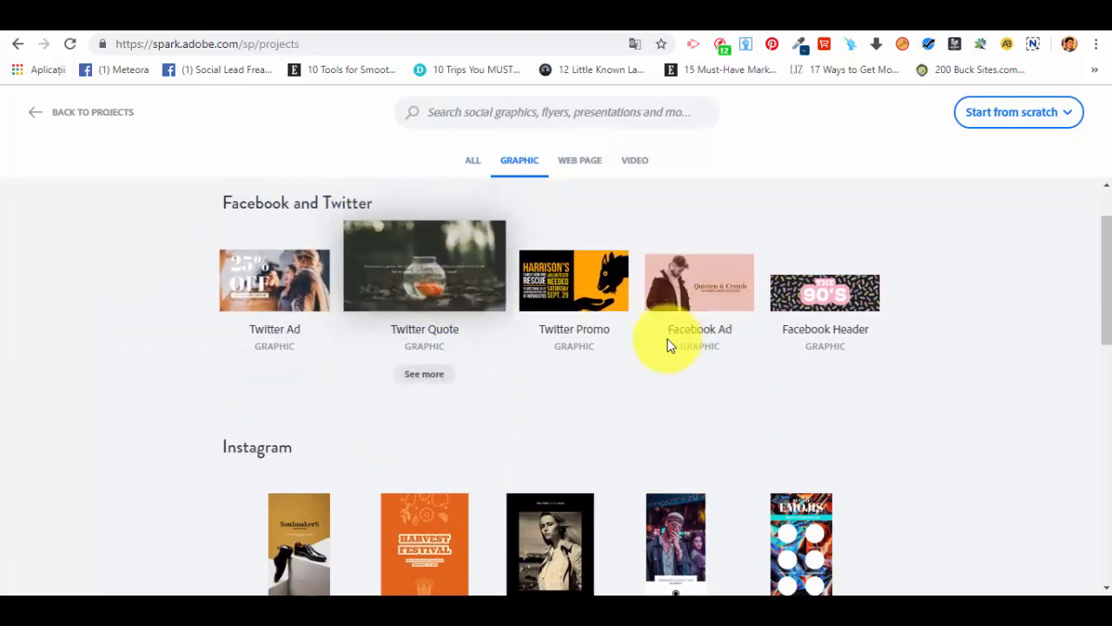
scroll(380, 426, "down", 1)
scroll(747, 499, "up", 1)
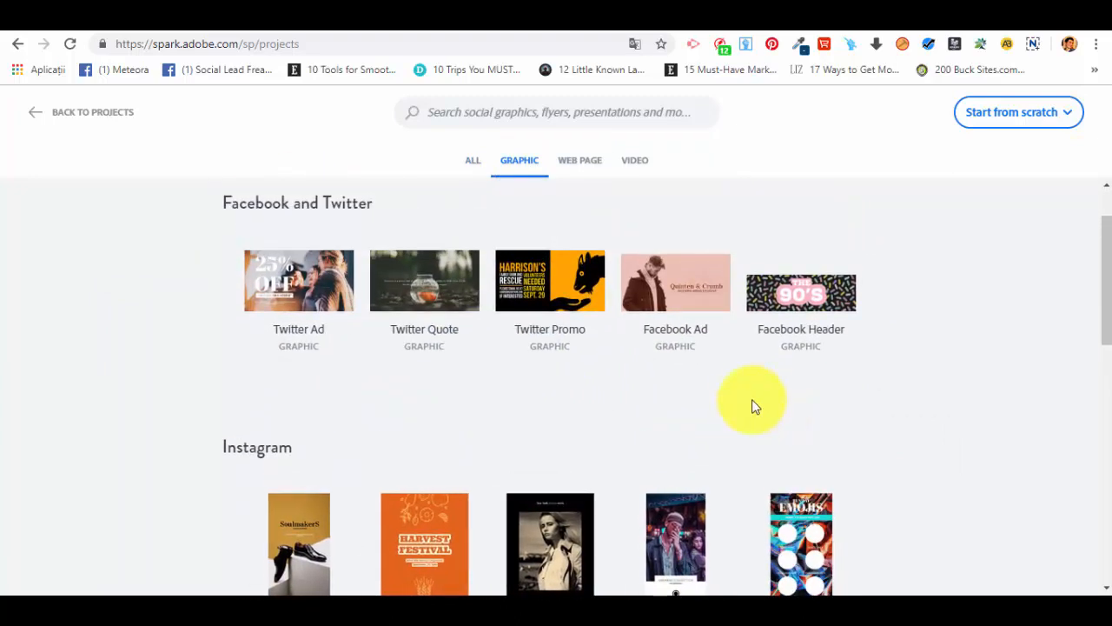
scroll(730, 408, "down", 2)
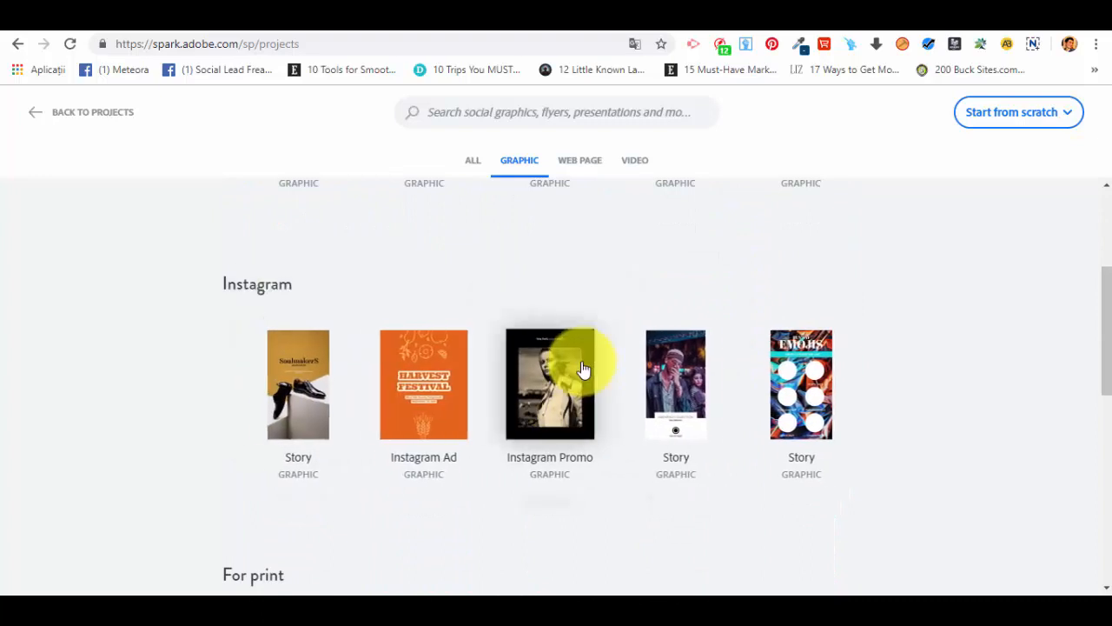
left_click(565, 372)
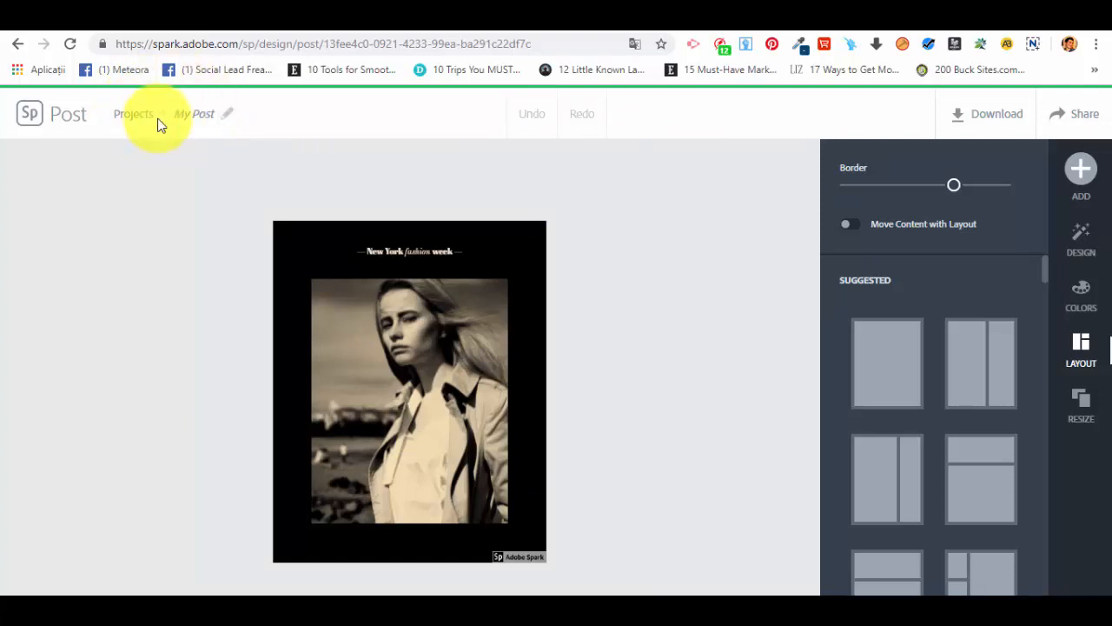
Rename the project from its default title to "Test 1".
left_click_drag(161, 118, 224, 120)
key("BackSpace")
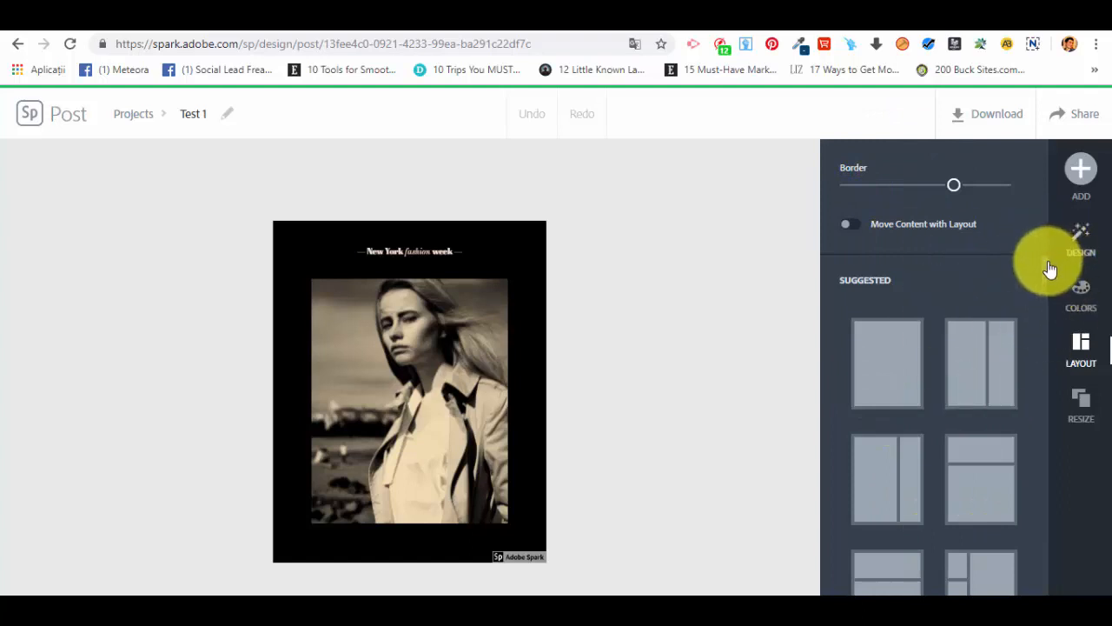
left_click_drag(1049, 265, 1000, 243)
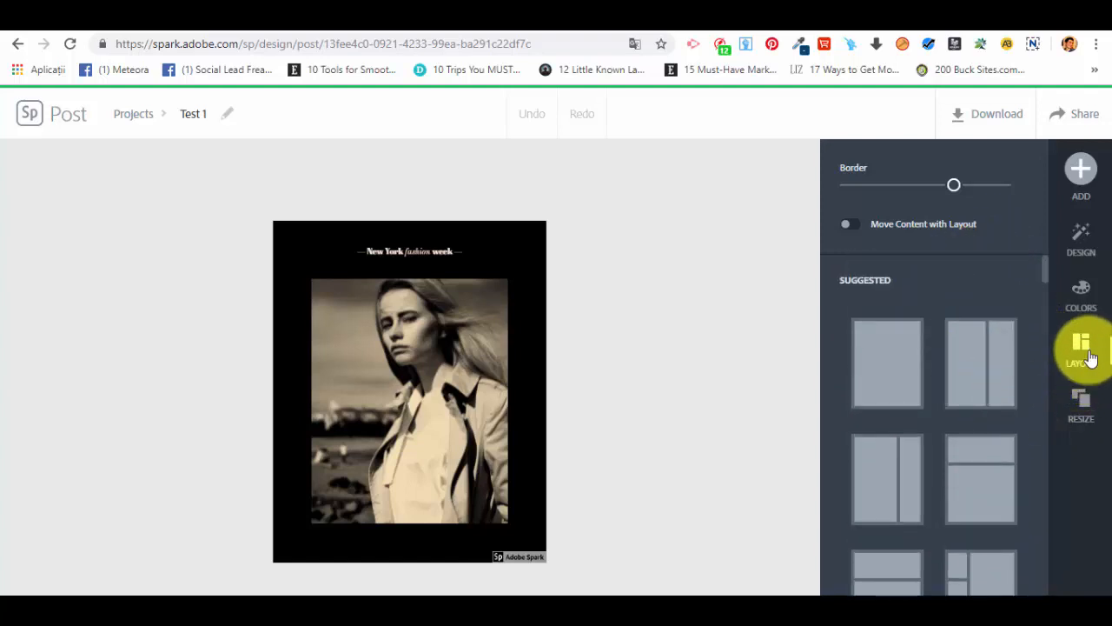
Try the "Behind every successful woman is herself" design variation on the post.
left_click(1080, 174)
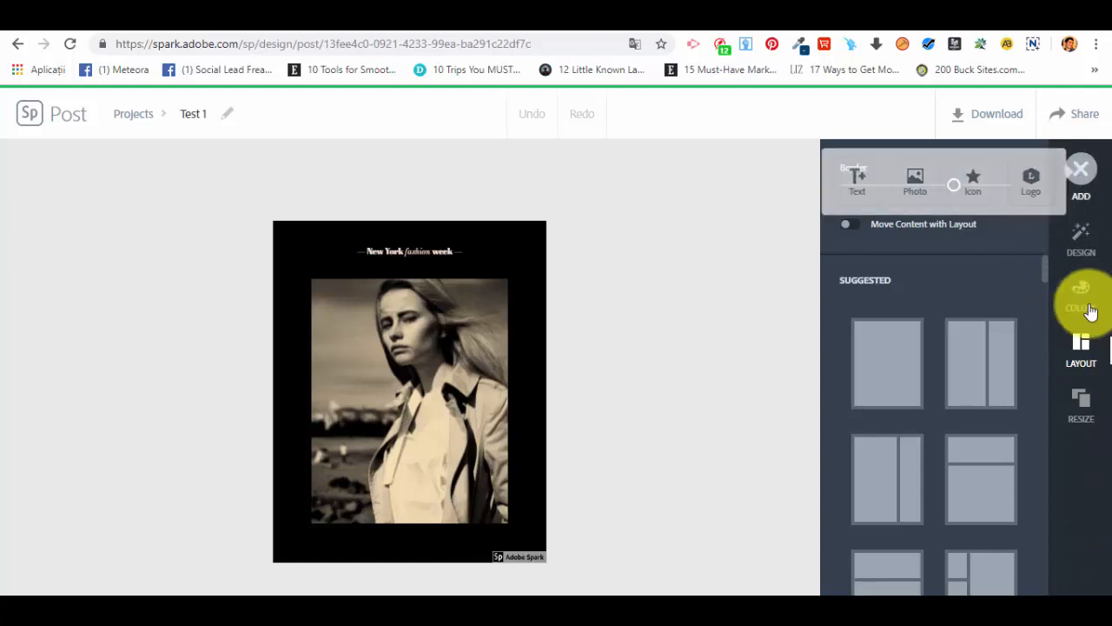
left_click(1077, 244)
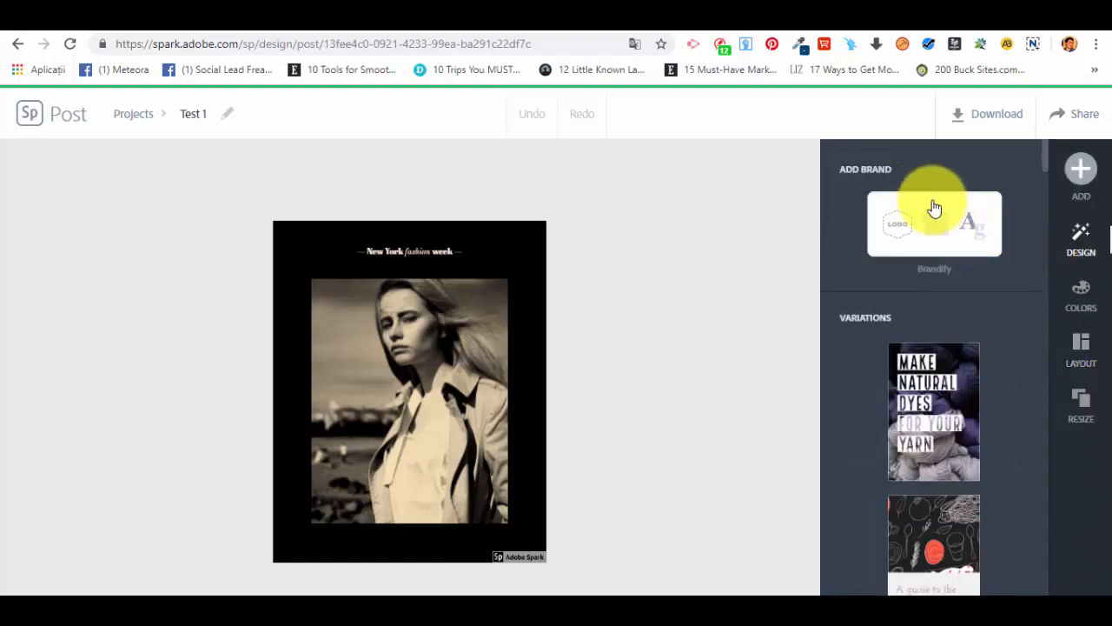
scroll(982, 360, "down", 1)
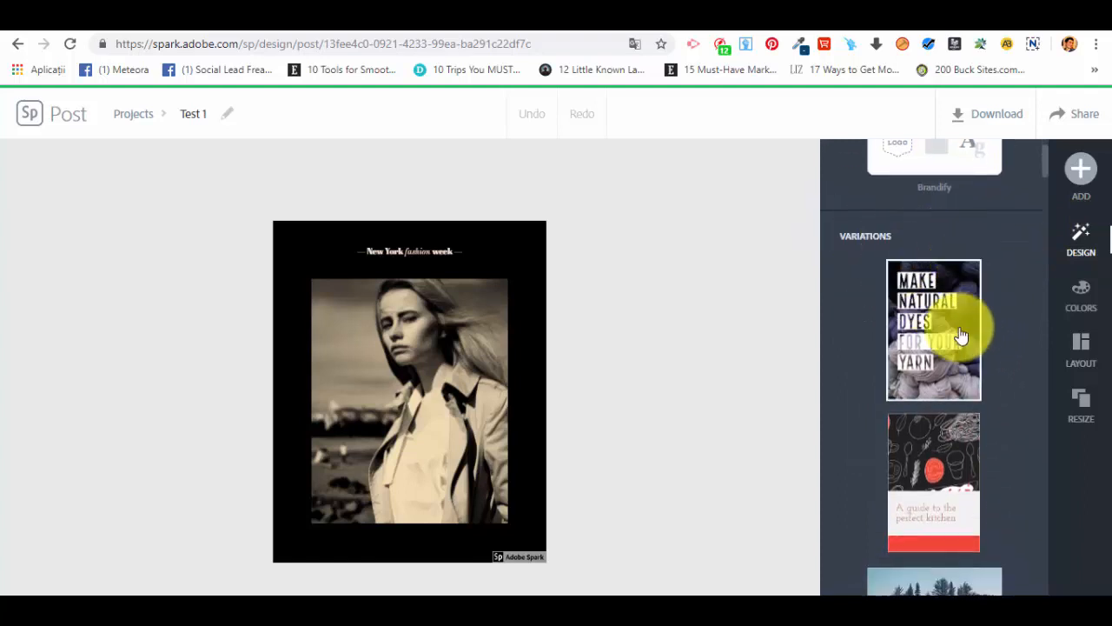
scroll(953, 320, "down", 3)
scroll(947, 357, "down", 5)
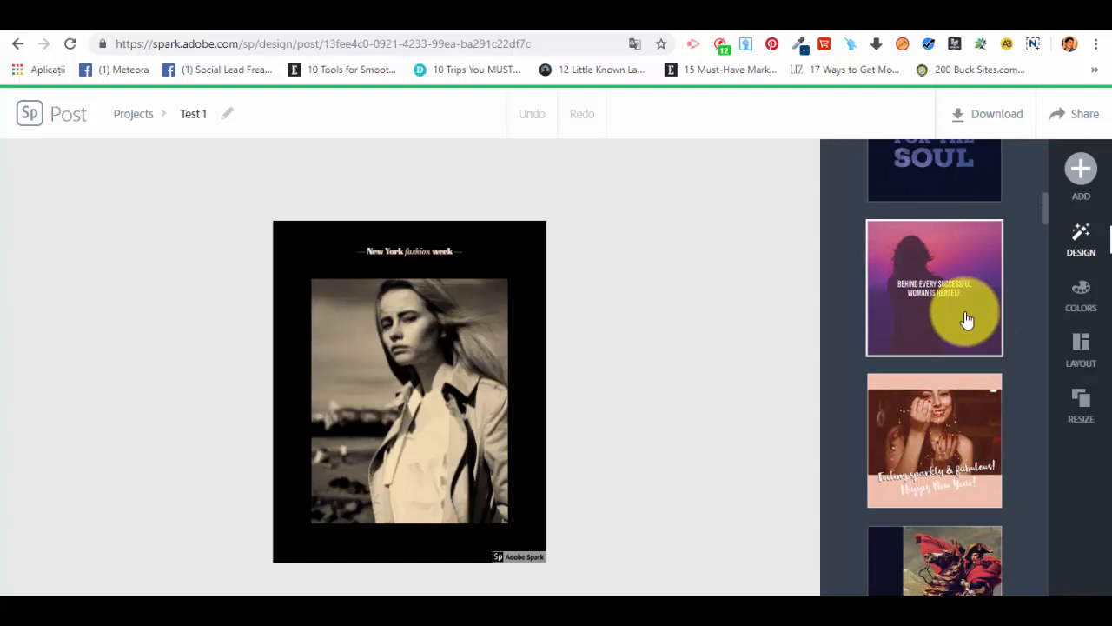
left_click(967, 320)
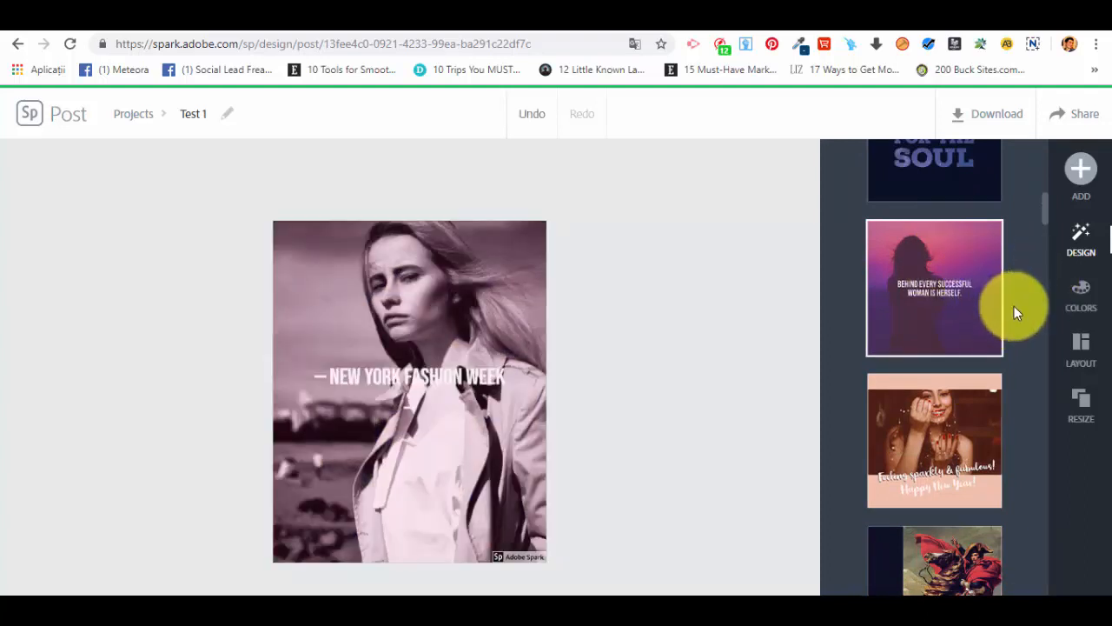
Try the "Feeling sparkly & fabulous! Happy New Year!" and "Need a visual for history class?" design variations.
scroll(943, 274, "down", 1)
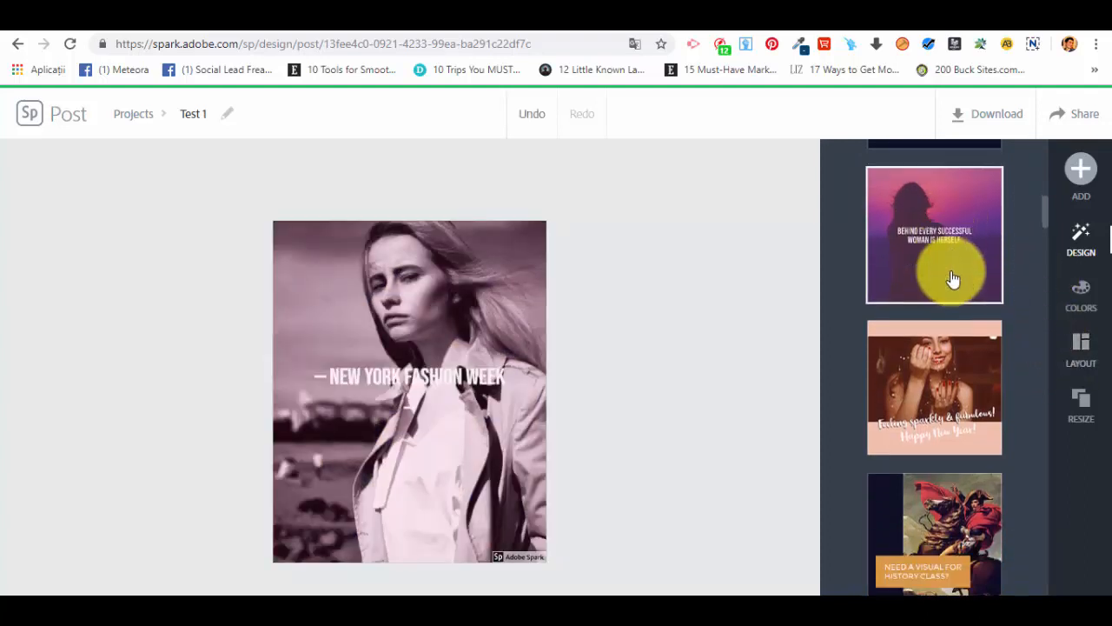
left_click(954, 343)
scroll(964, 339, "down", 2)
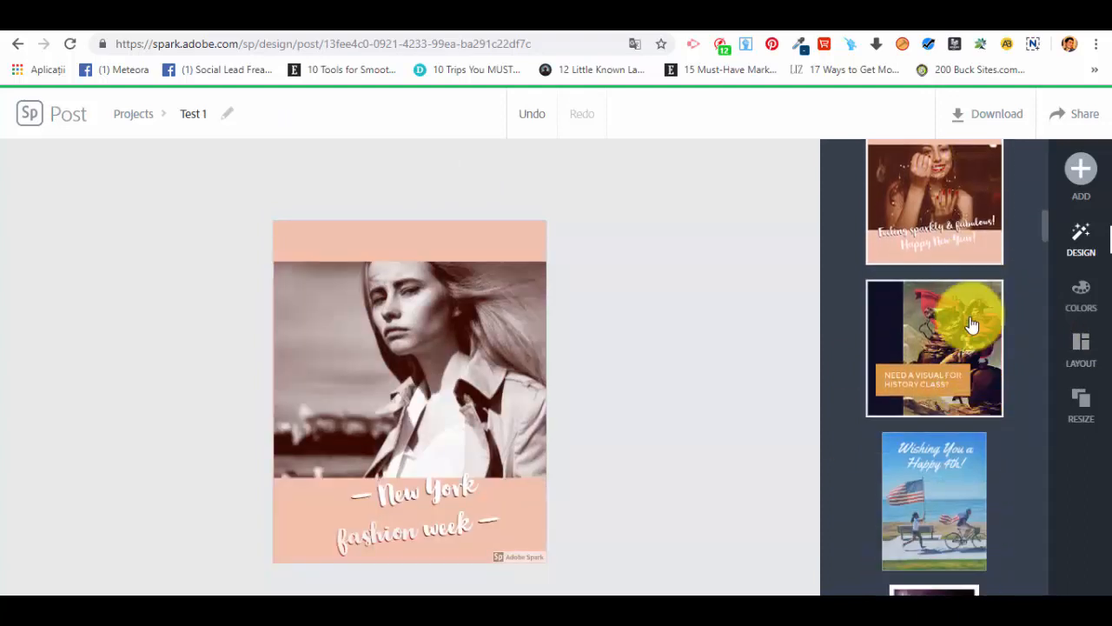
left_click(970, 355)
Apply the "Wishing You a Happy 4th!" design variation to the post.
scroll(982, 408, "down", 3)
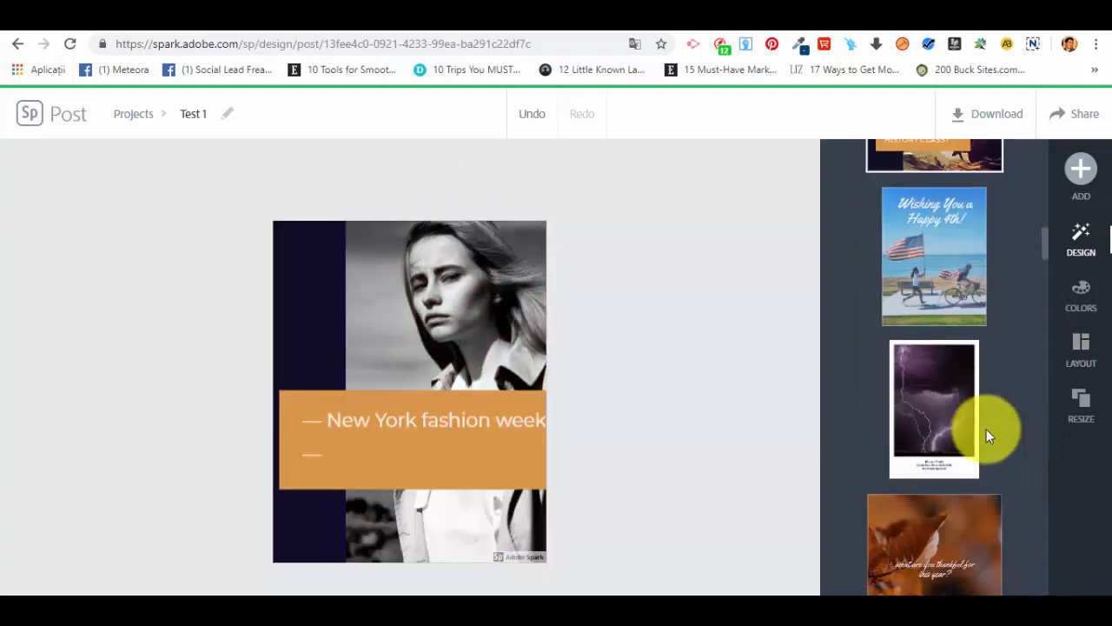
left_click(920, 271)
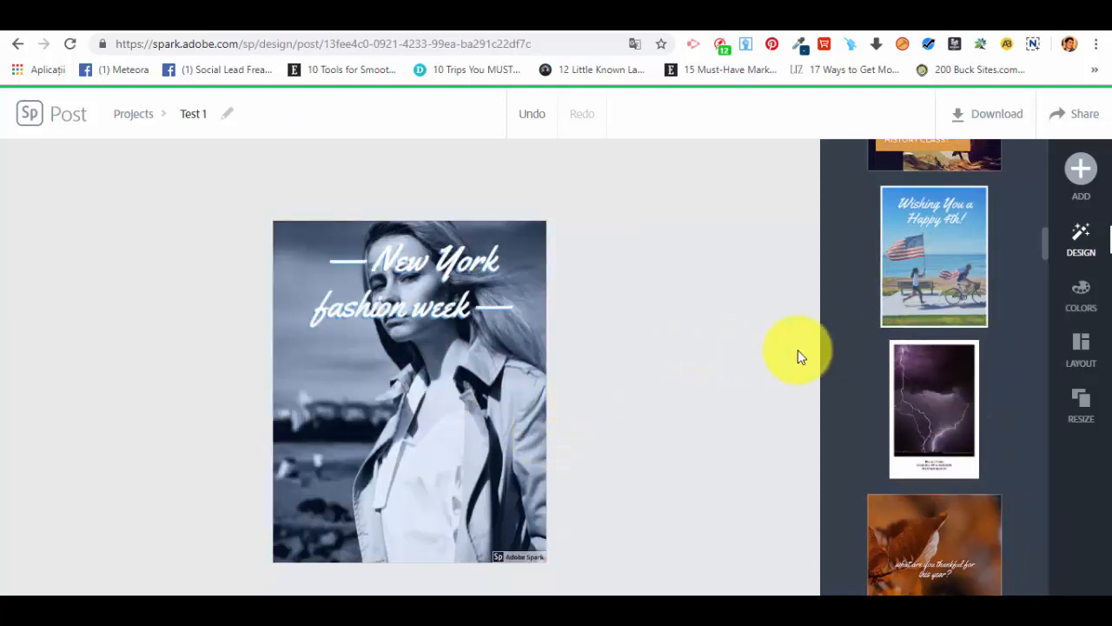
scroll(1026, 298, "up", 2)
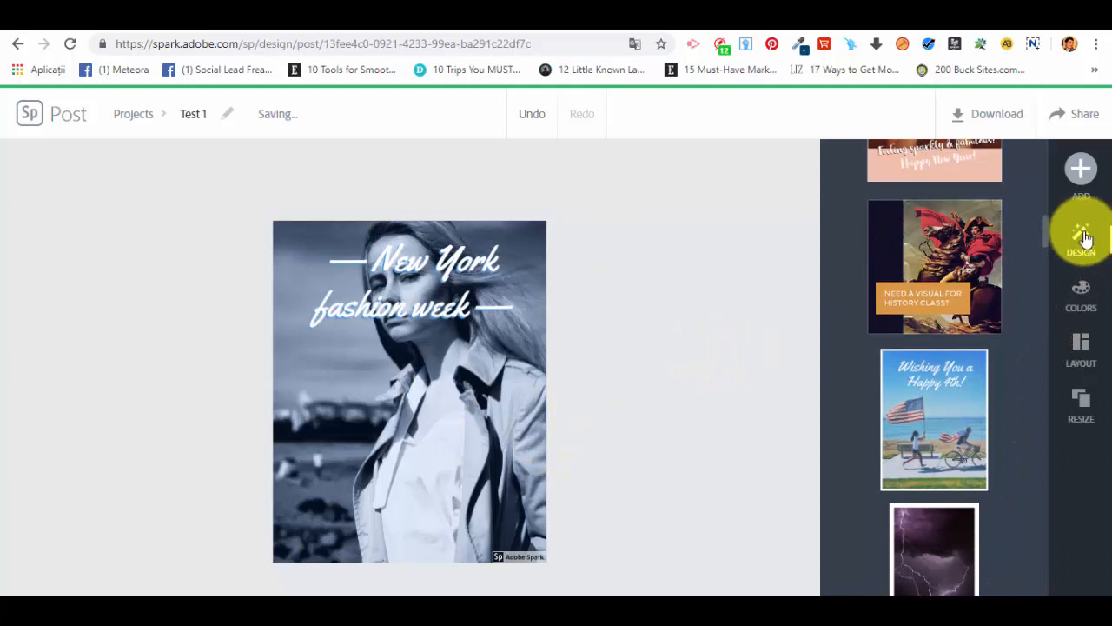
Search free photos for "office", add the picture of the woman with glasses biting a pencil, and dismiss the logo notice.
left_click(1072, 159)
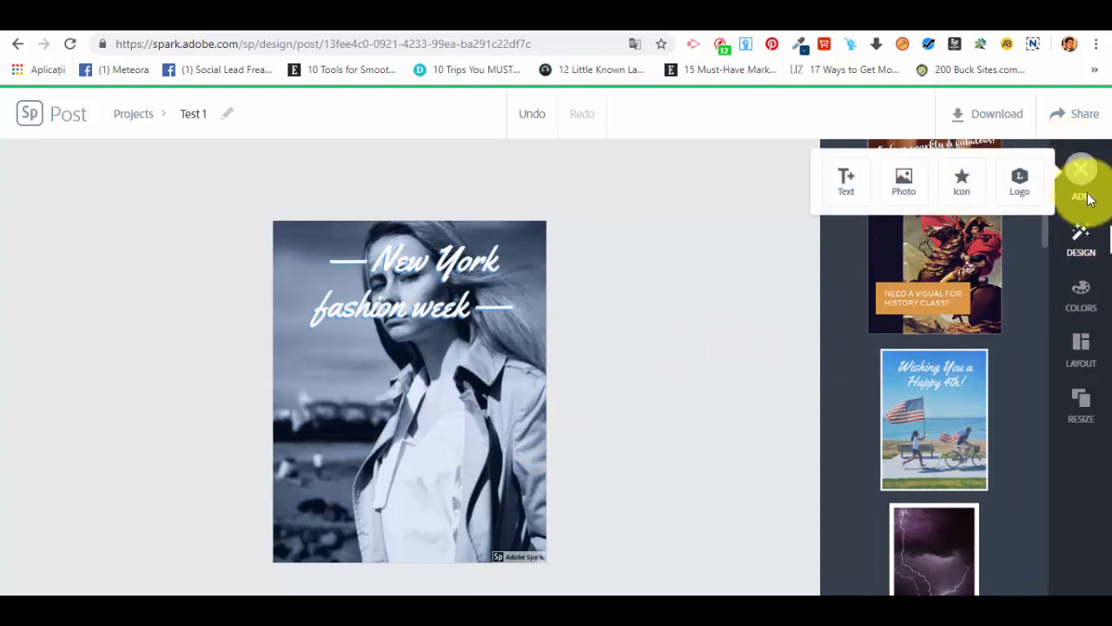
left_click(1077, 168)
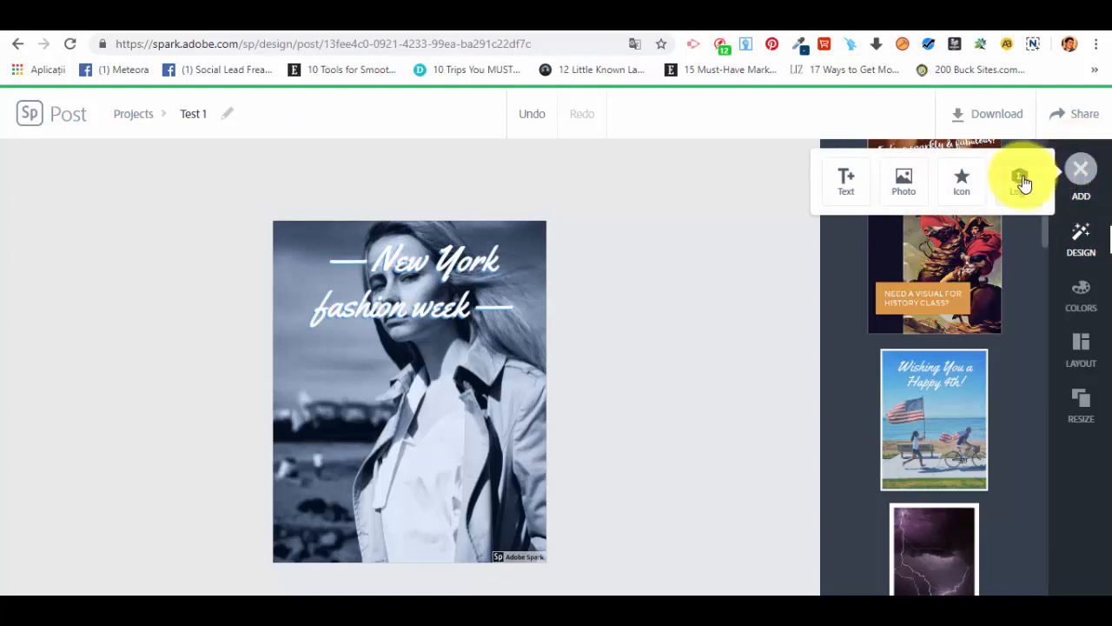
left_click(904, 181)
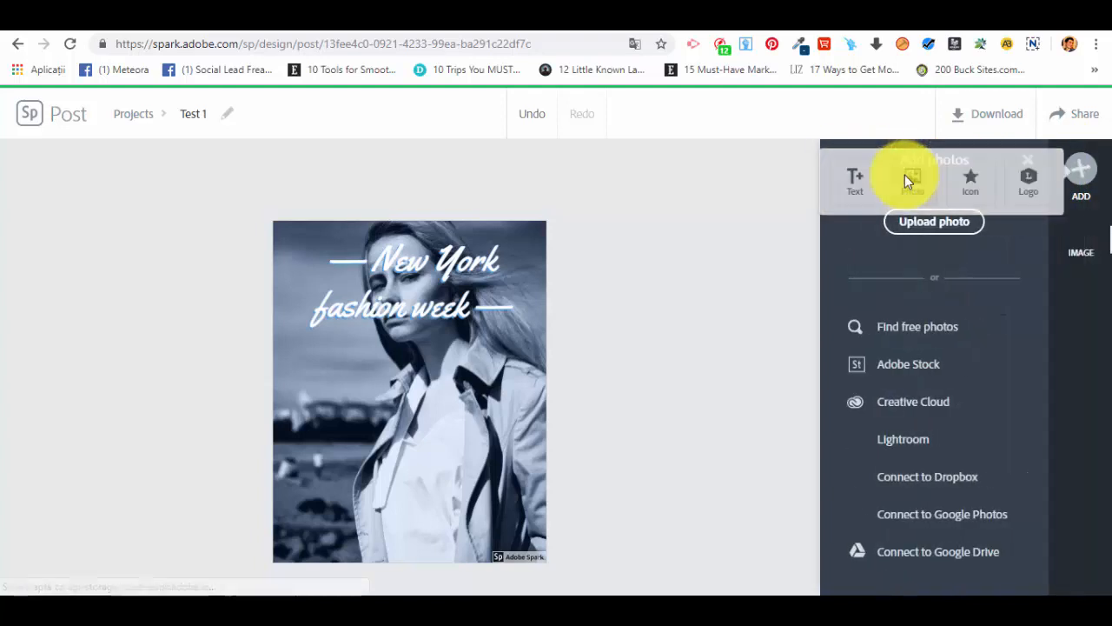
left_click(951, 337)
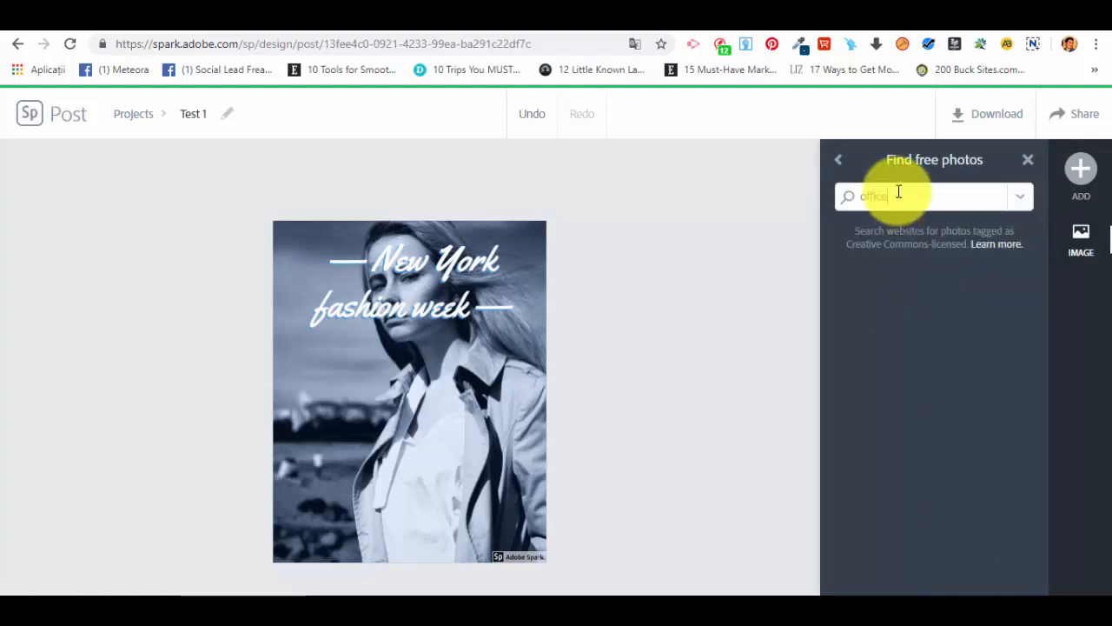
key("Return")
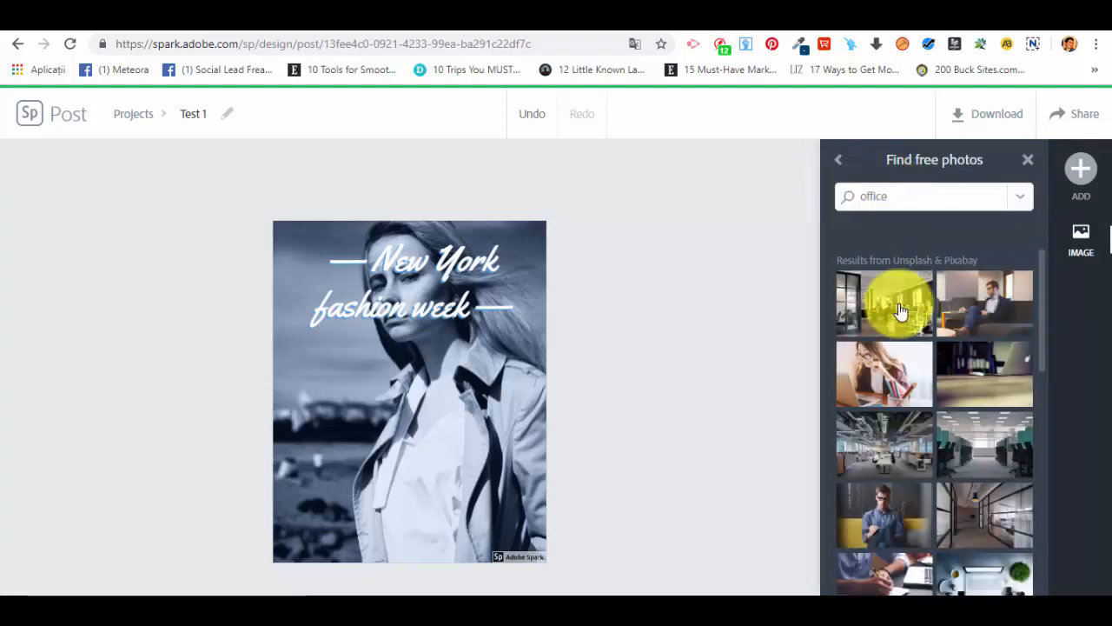
left_click(879, 364)
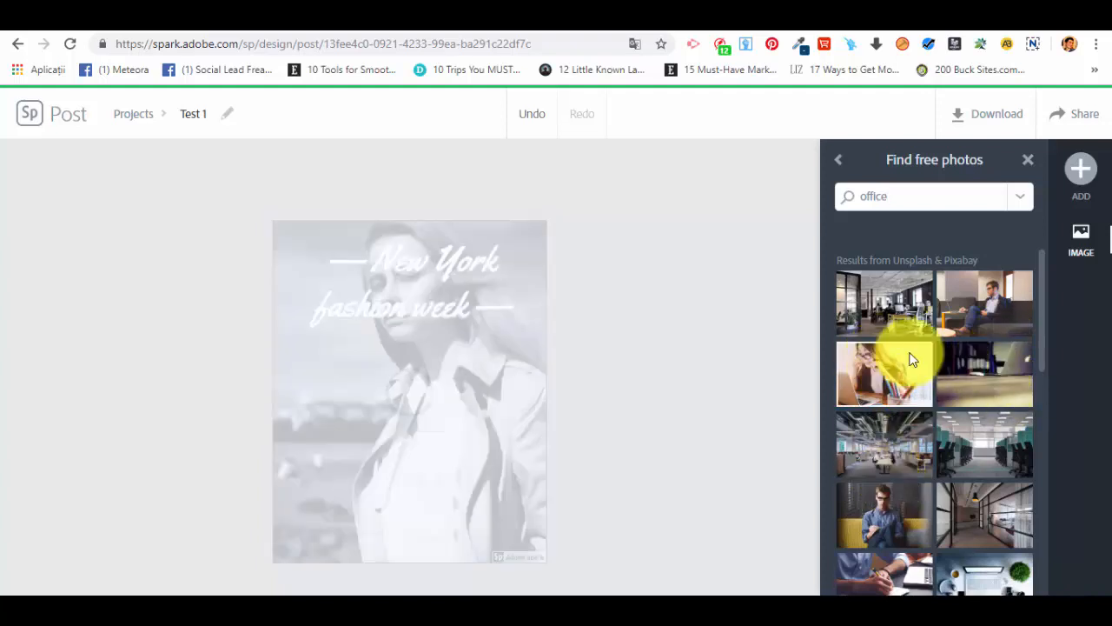
left_click(916, 344)
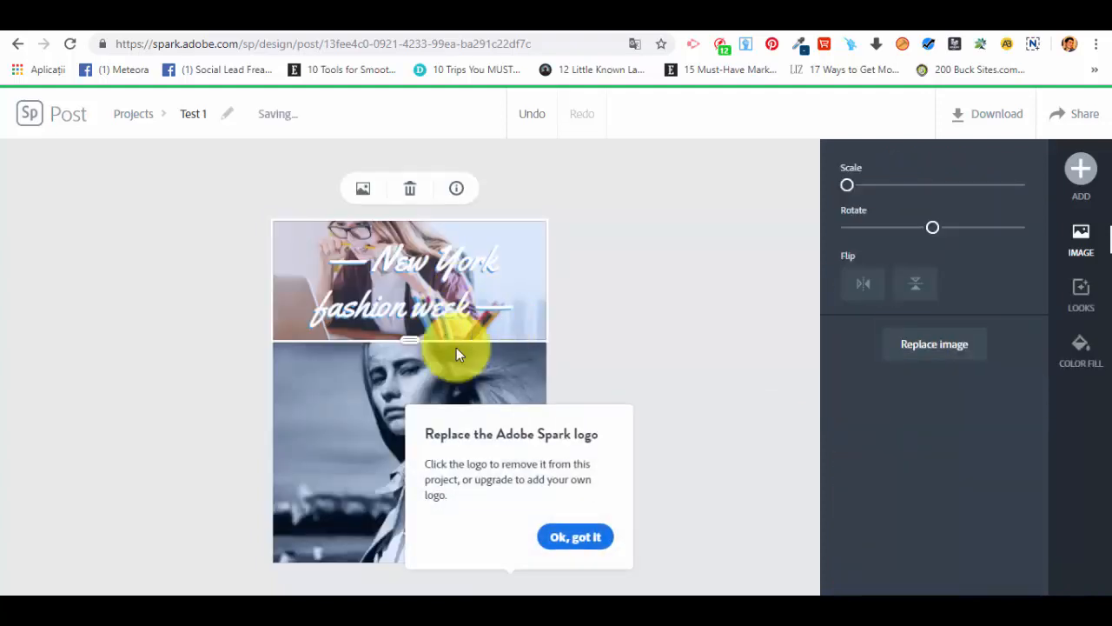
left_click(594, 538)
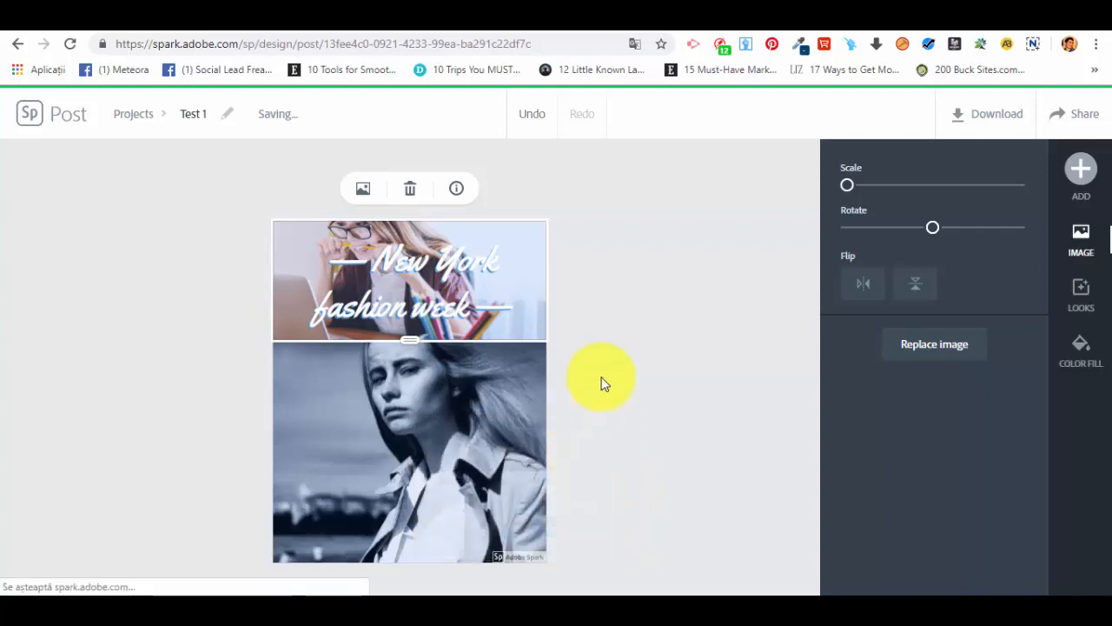
Extend the added office photo's area to about half of the canvas height and reduce the photo's scale.
left_click(433, 330)
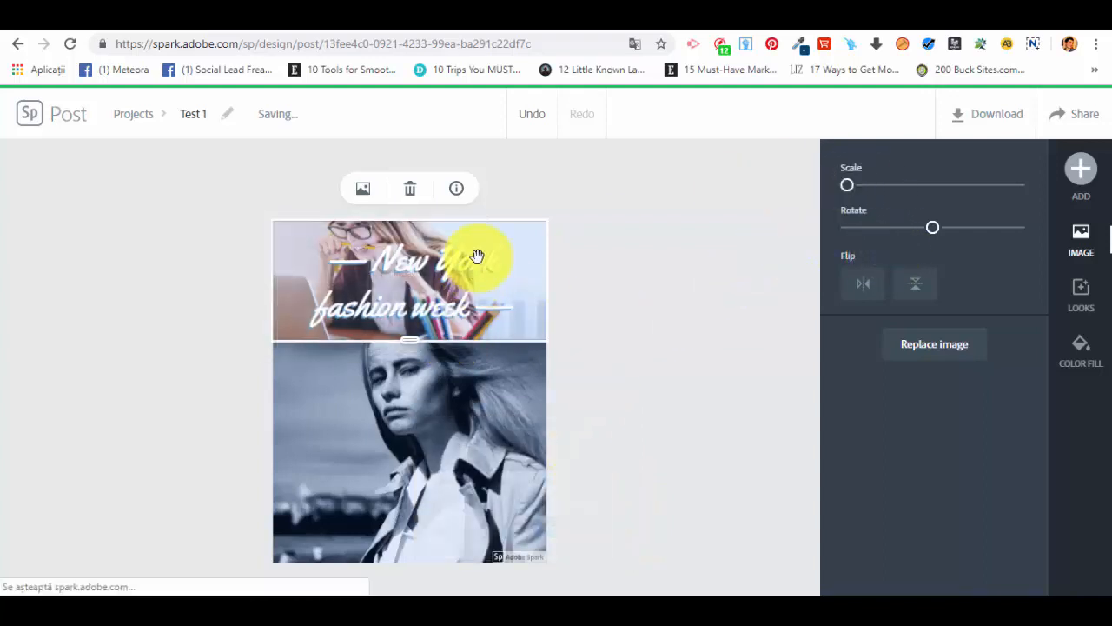
left_click_drag(412, 347, 402, 586)
left_click_drag(403, 548, 479, 560)
left_click_drag(416, 532, 435, 588)
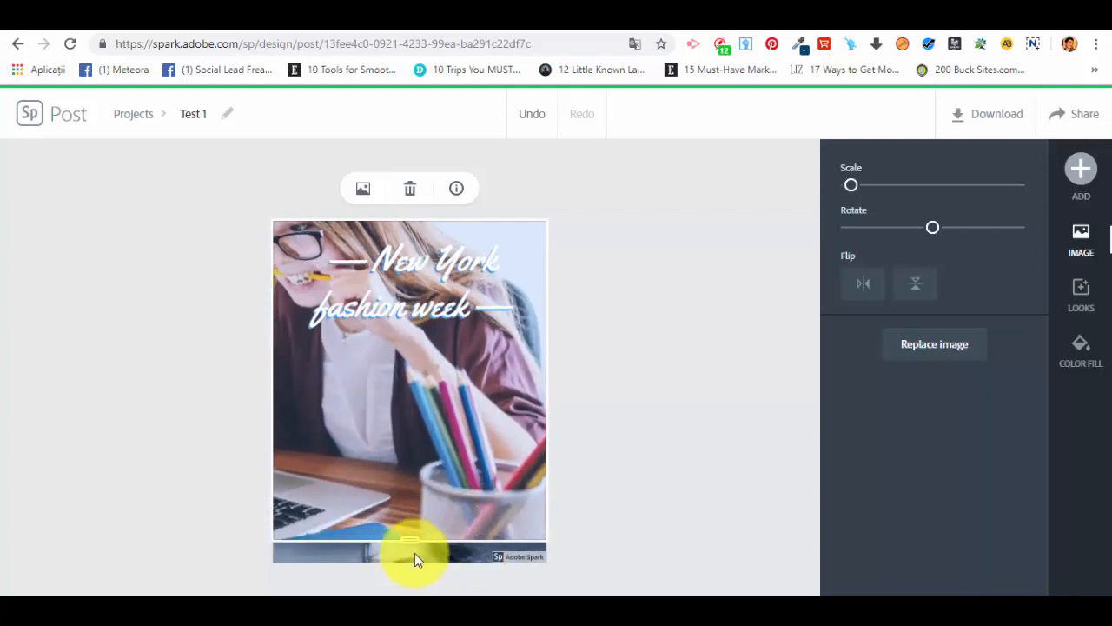
left_click_drag(414, 541, 426, 384)
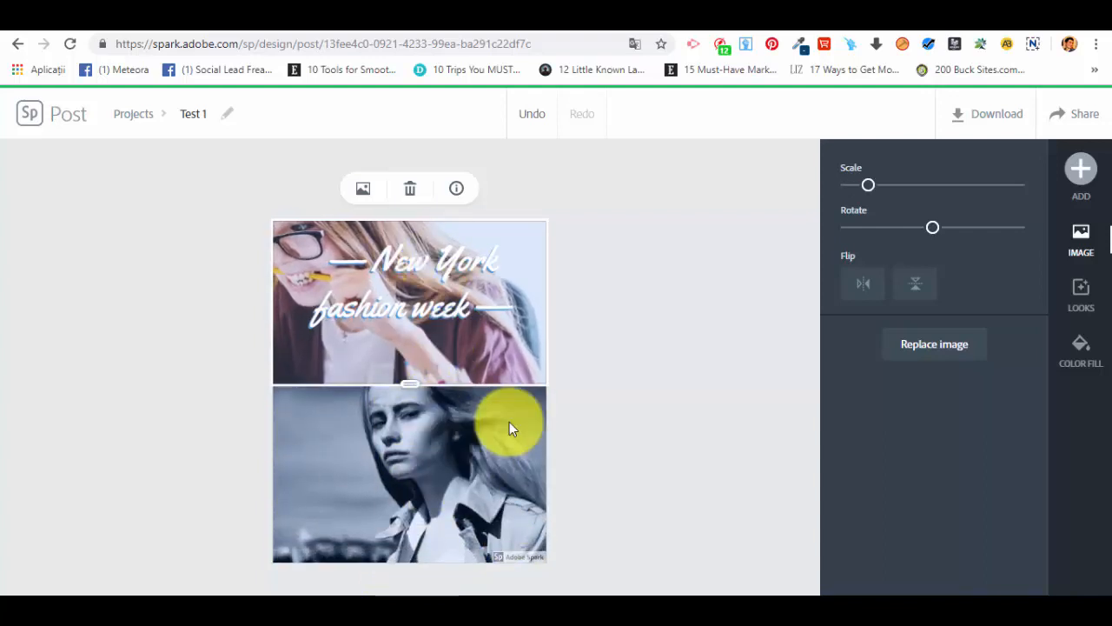
mouse_move(871, 186)
left_mouse_down()
mouse_move(1072, 223)
mouse_move(824, 181)
mouse_move(851, 187)
left_mouse_up()
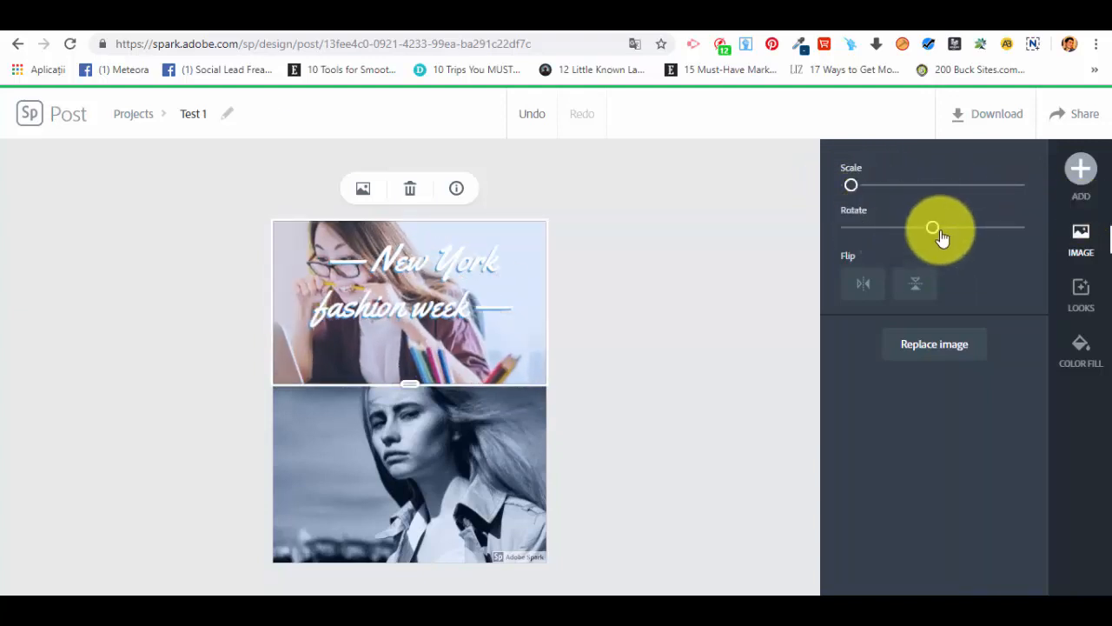
mouse_move(930, 228)
left_mouse_down()
mouse_move(918, 229)
mouse_move(935, 240)
left_mouse_up()
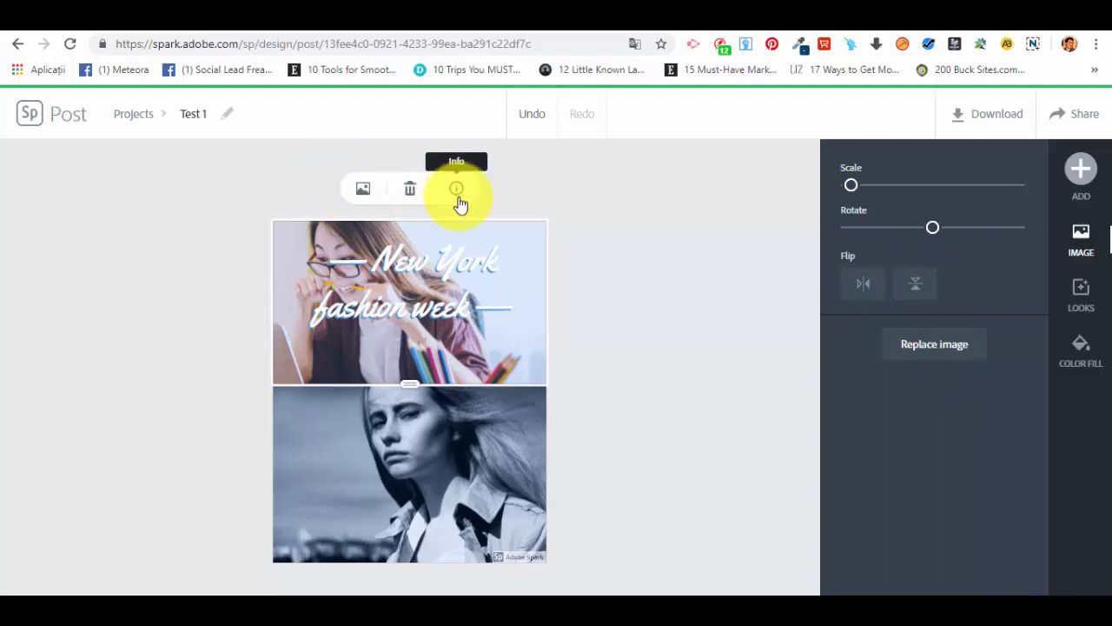
Start replacing the lower portrait photo and search the free photos for "Woman black and white".
left_click(460, 452)
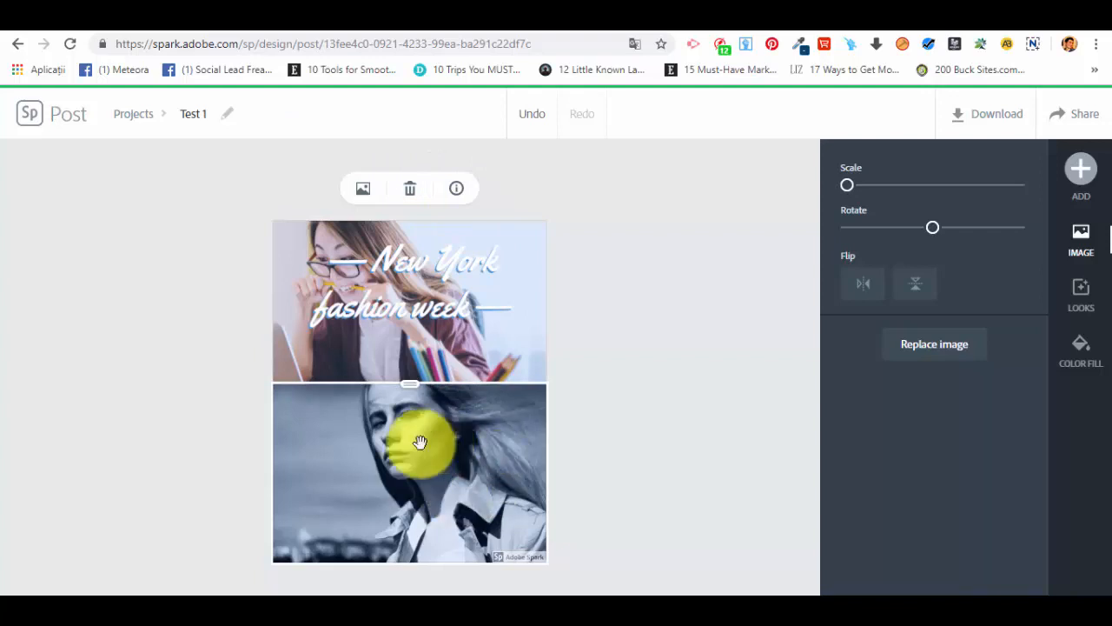
left_click(947, 346)
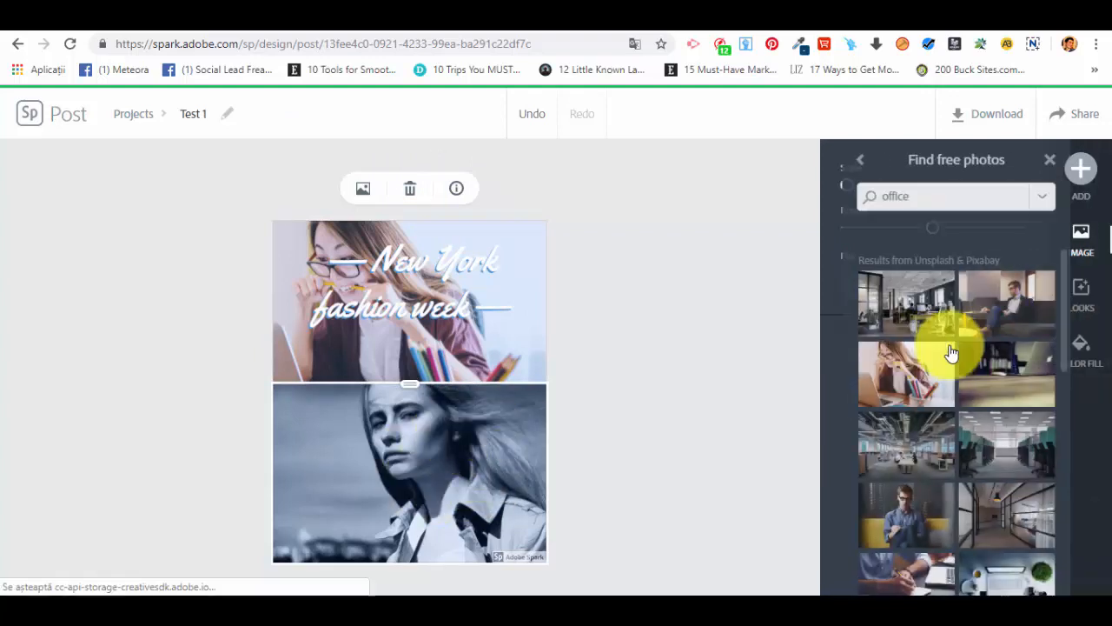
type("Woman black and white")
key("Return")
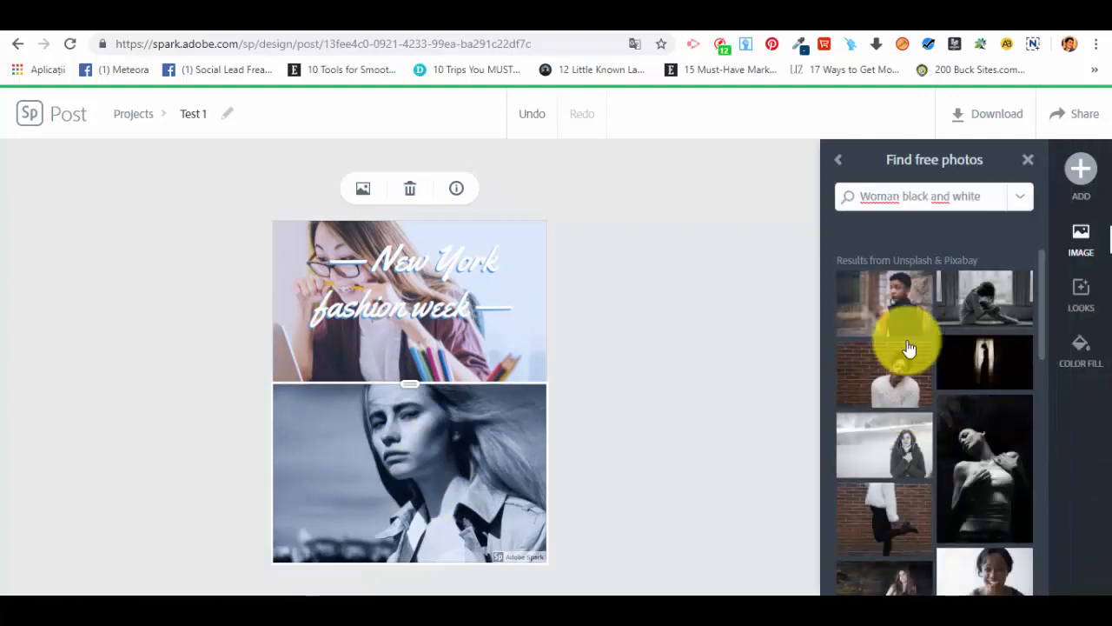
scroll(963, 519, "down", 10)
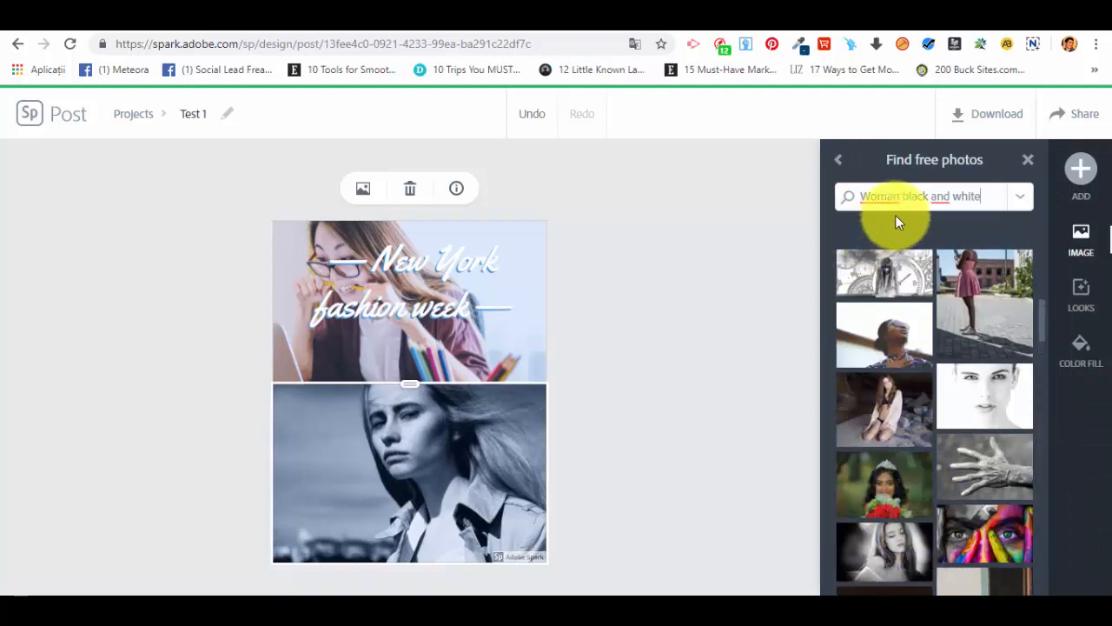
Search free photos for "office" and replace the lower photo with the man in glasses sitting on the yellow sofa.
left_click_drag(983, 193, 702, 165)
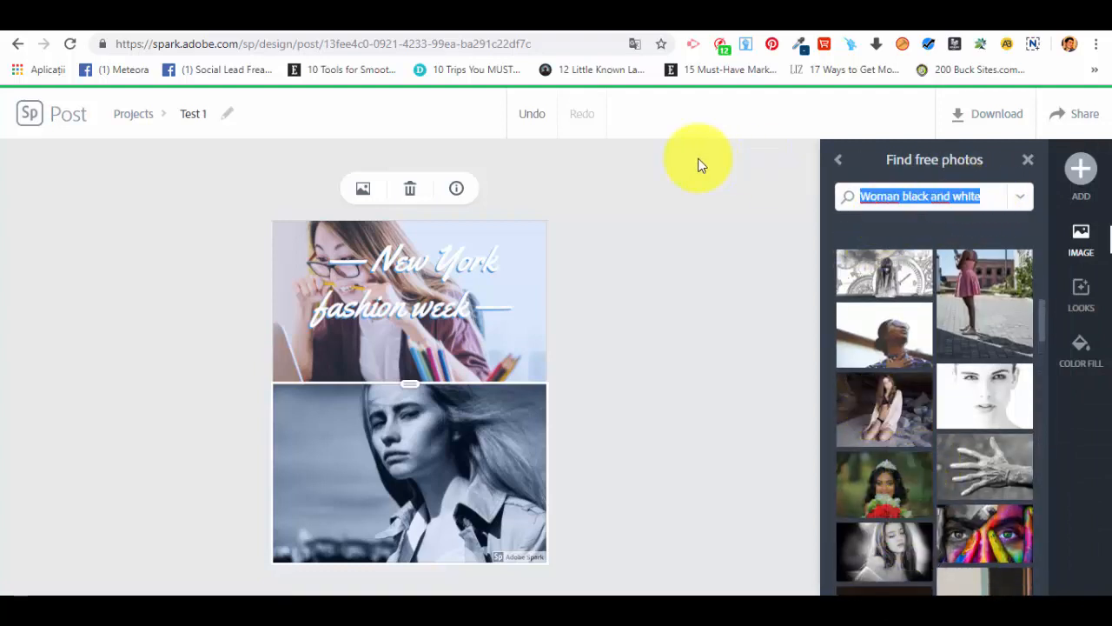
type("office")
key("Return")
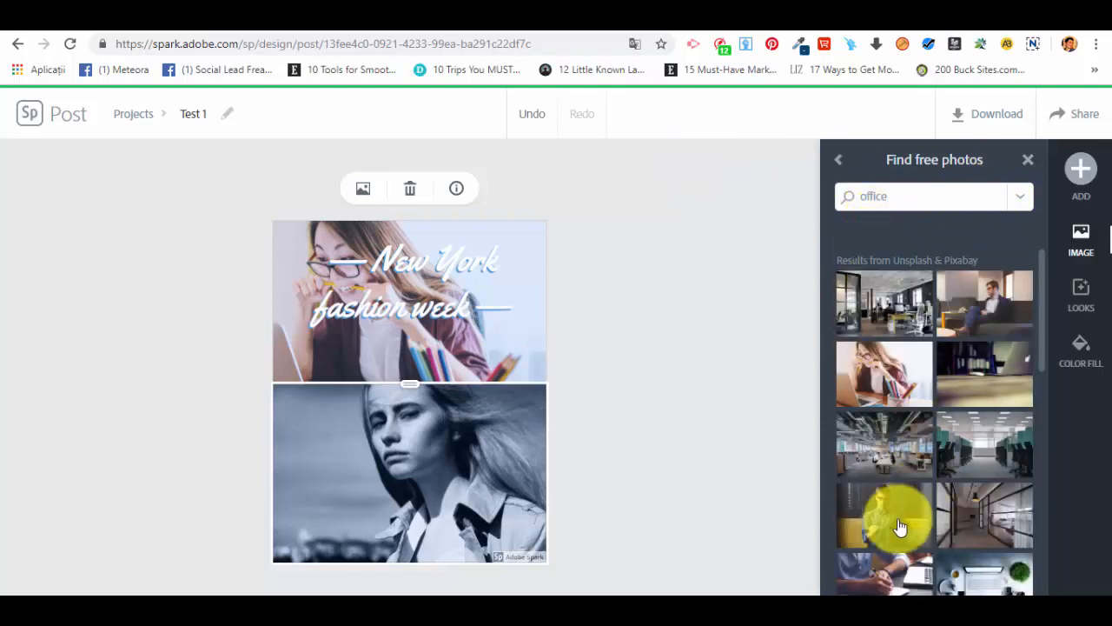
left_click_drag(896, 524, 319, 393)
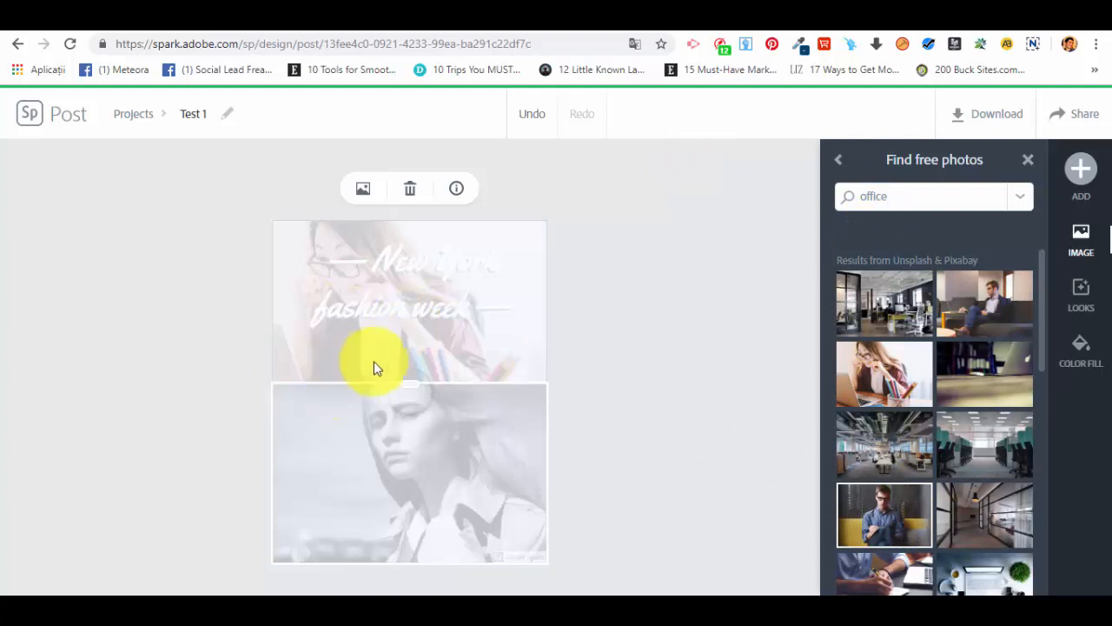
left_click_drag(373, 362, 442, 400)
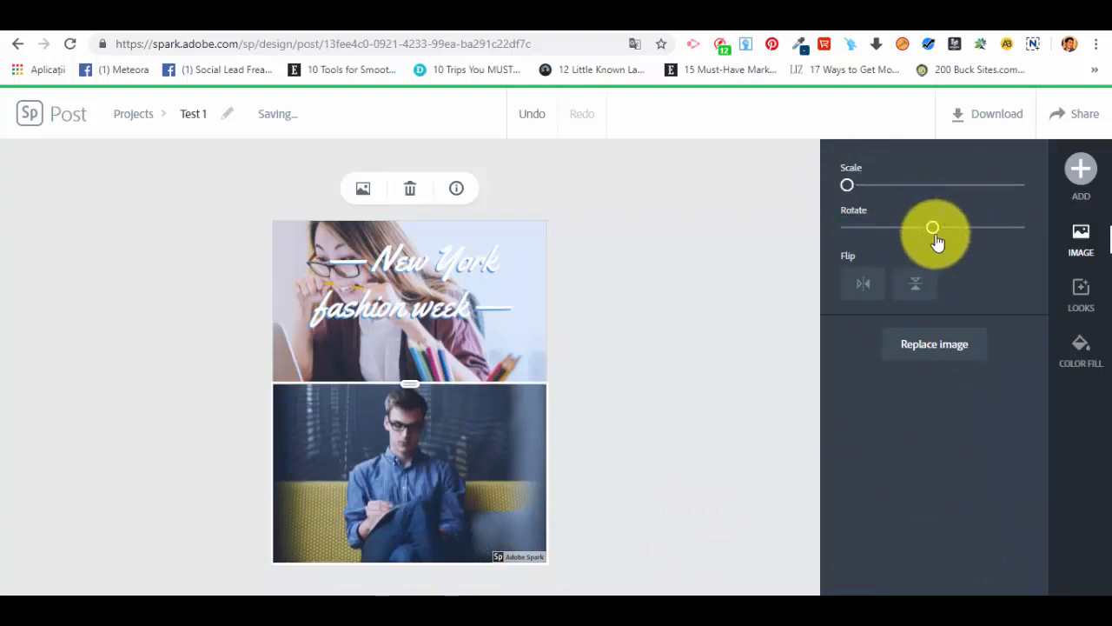
Add the text "Monday" over the lower photo and dismiss the secondary style tip.
left_click(1081, 170)
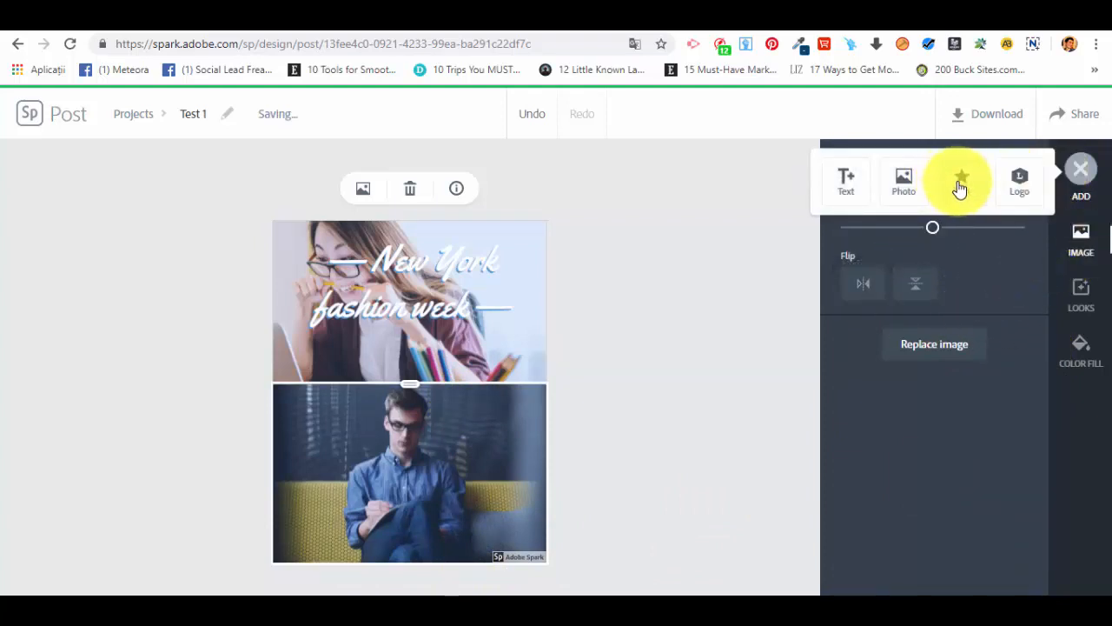
left_click(843, 179)
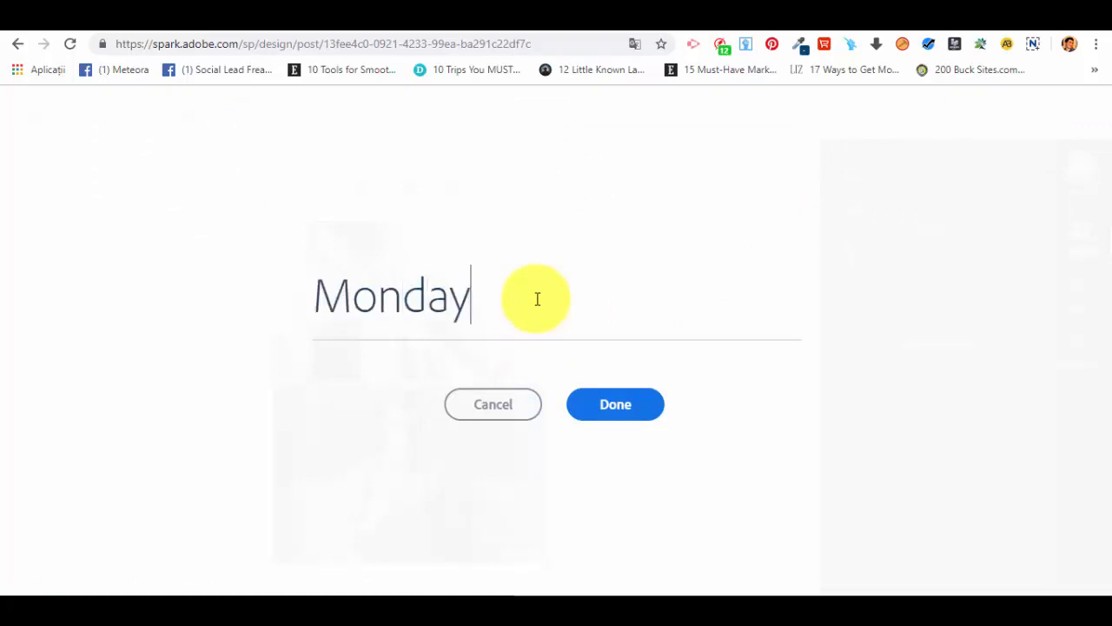
left_click(603, 415)
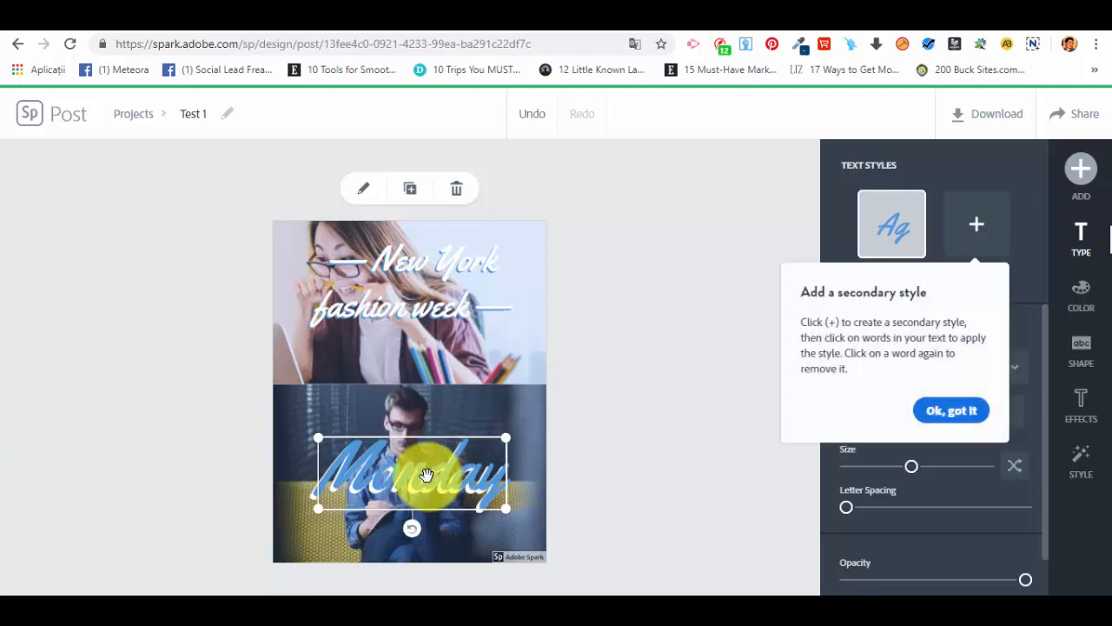
left_click(952, 411)
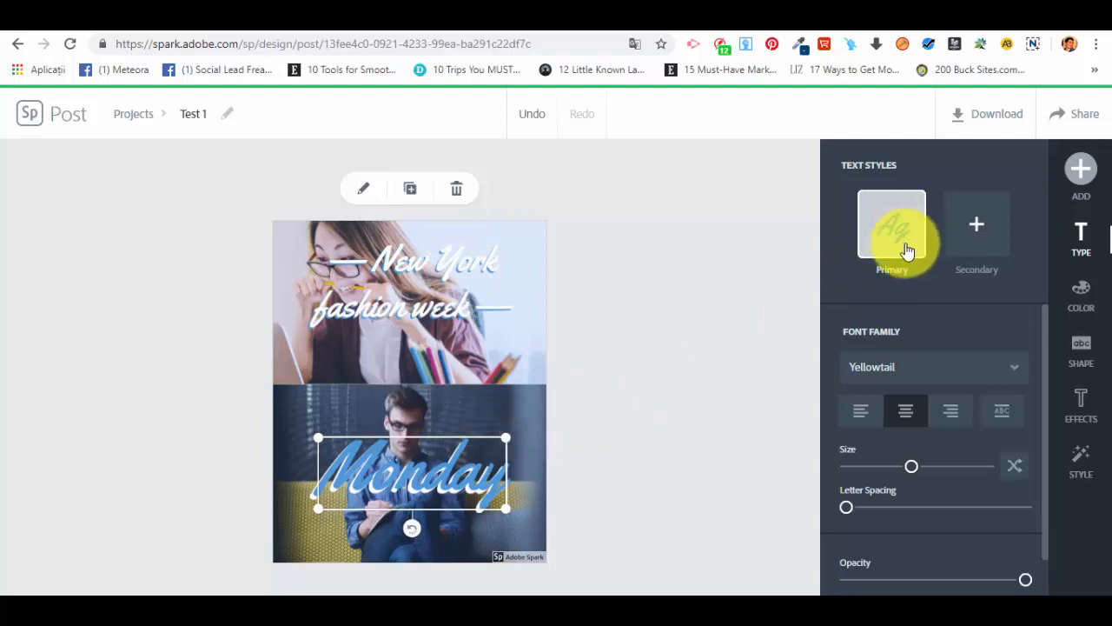
Add a secondary text style to "Monday", return to the primary style, and reduce the text size very slightly.
left_click(975, 229)
left_click(885, 216)
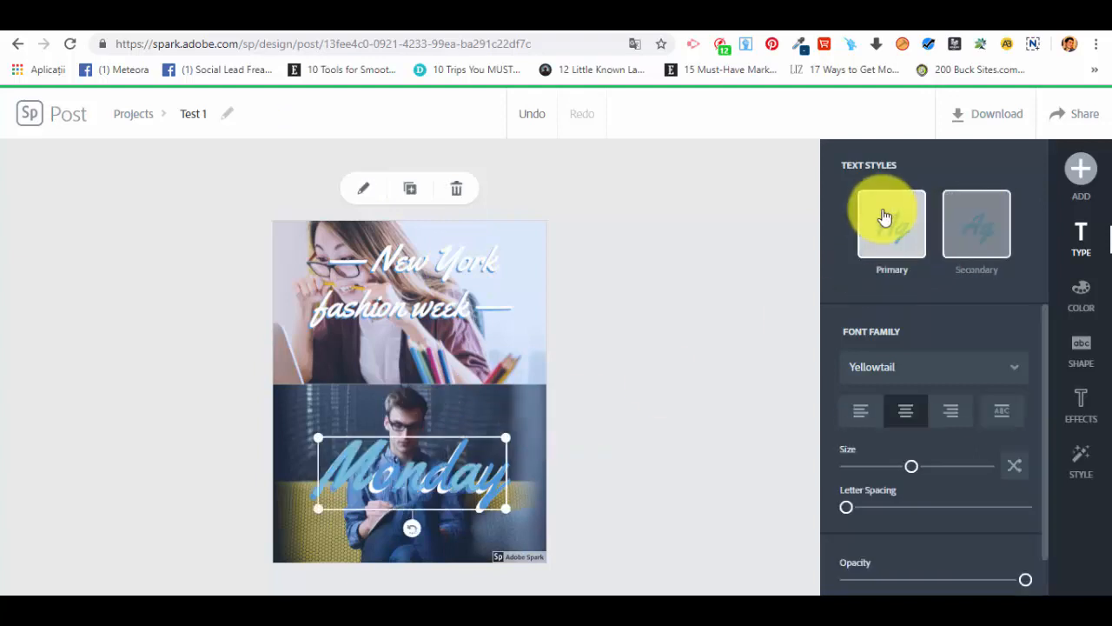
scroll(895, 339, "down", 1)
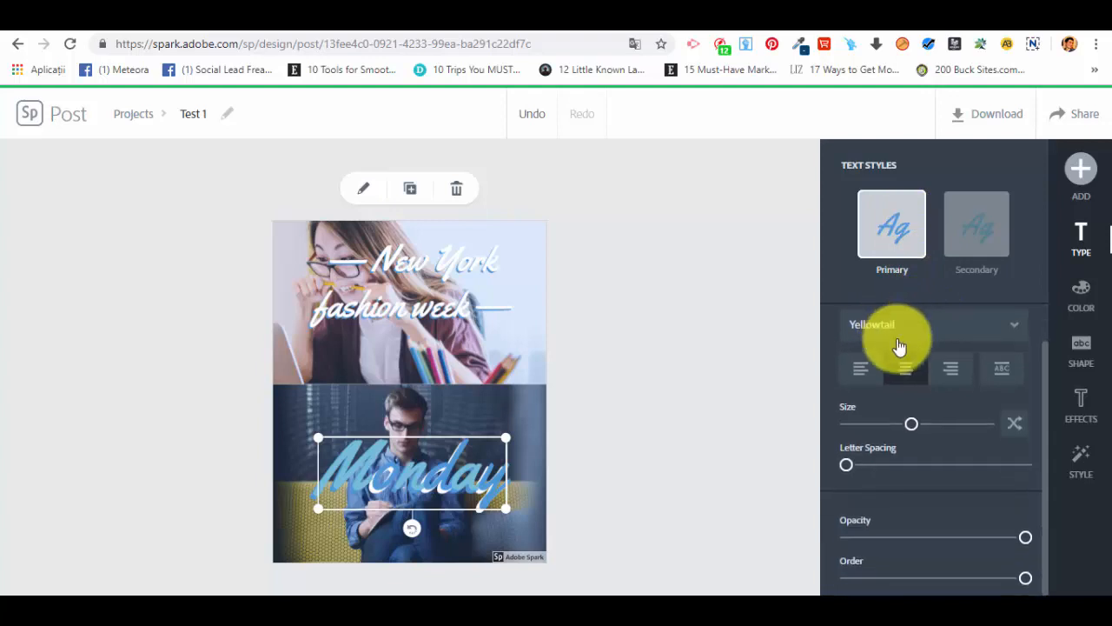
mouse_move(904, 422)
left_mouse_down()
mouse_move(888, 426)
mouse_move(909, 423)
left_mouse_up()
Set the font of the "Monday" text to Flood Std Regular.
left_click(897, 329)
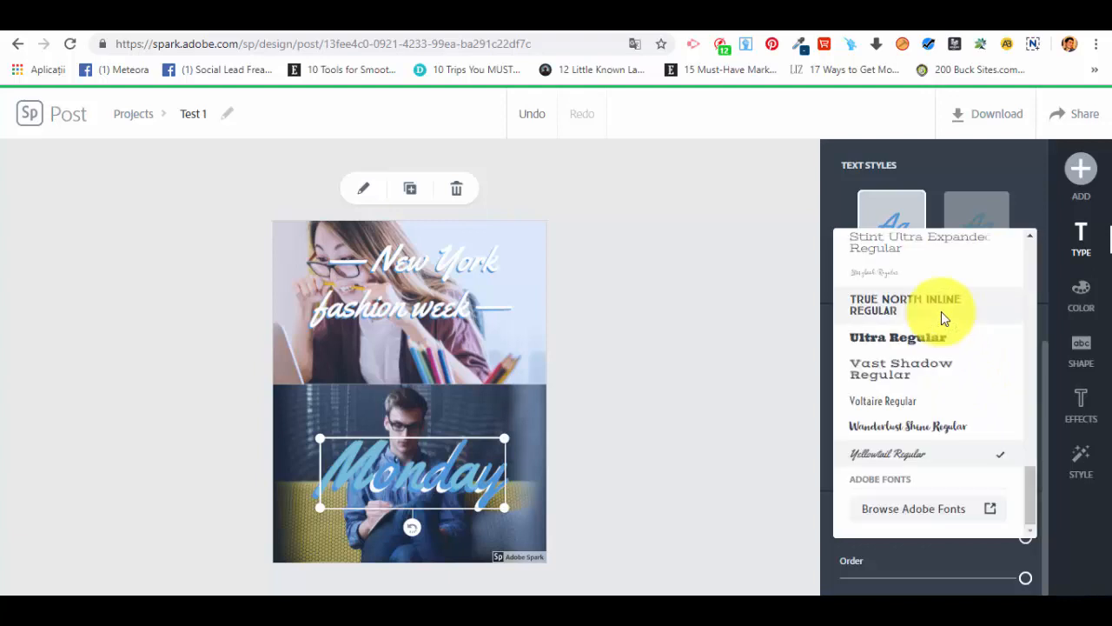
scroll(928, 443, "up", 10)
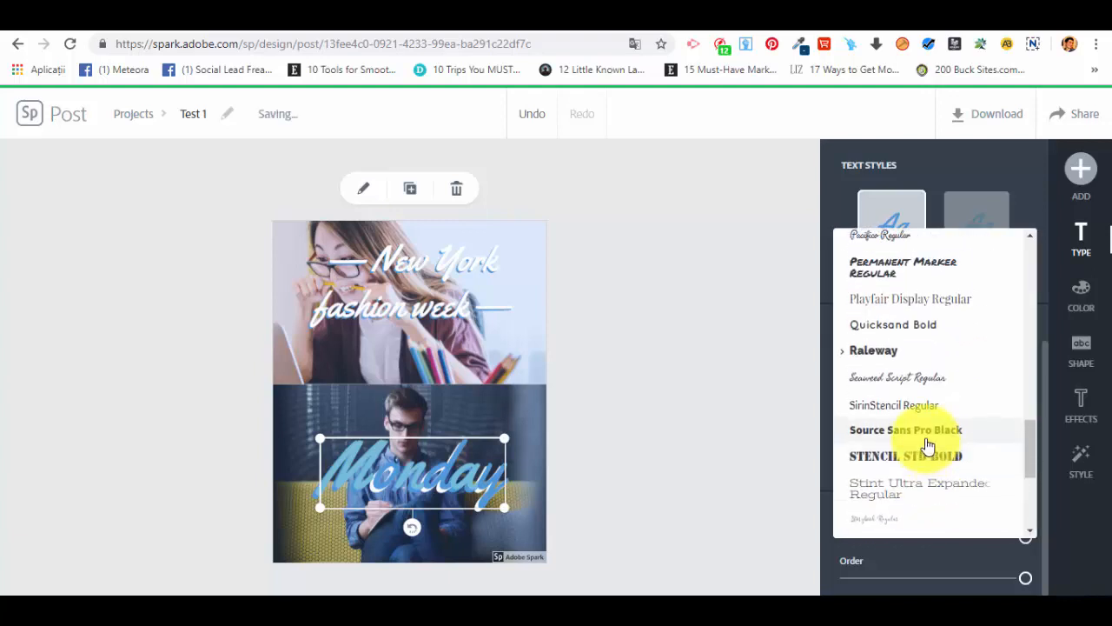
scroll(931, 417, "up", 2)
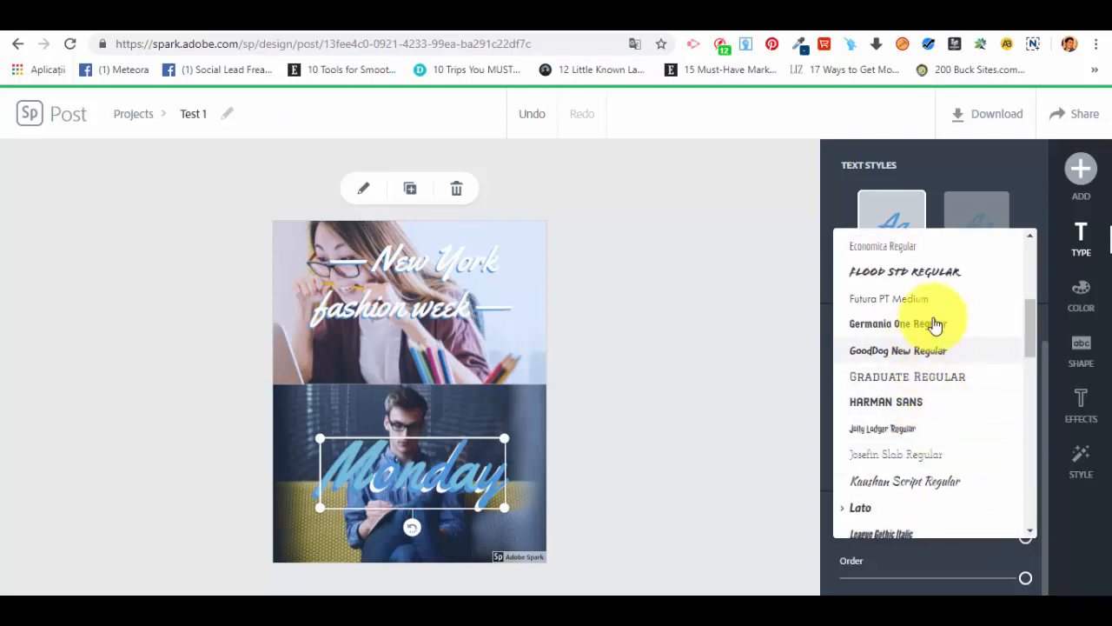
left_click(909, 275)
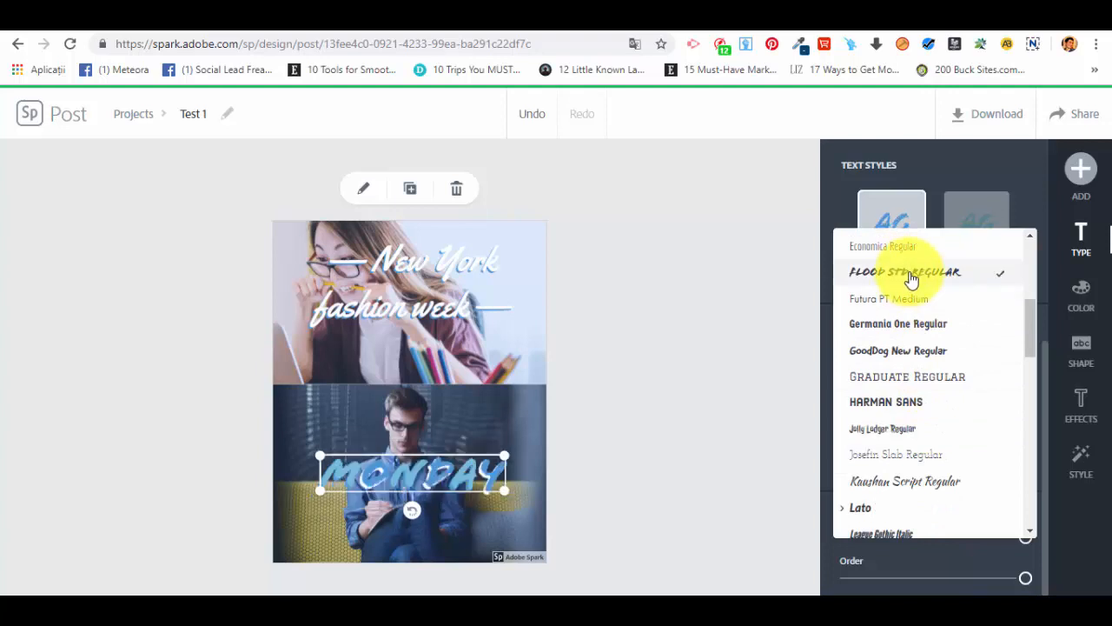
left_click(831, 177)
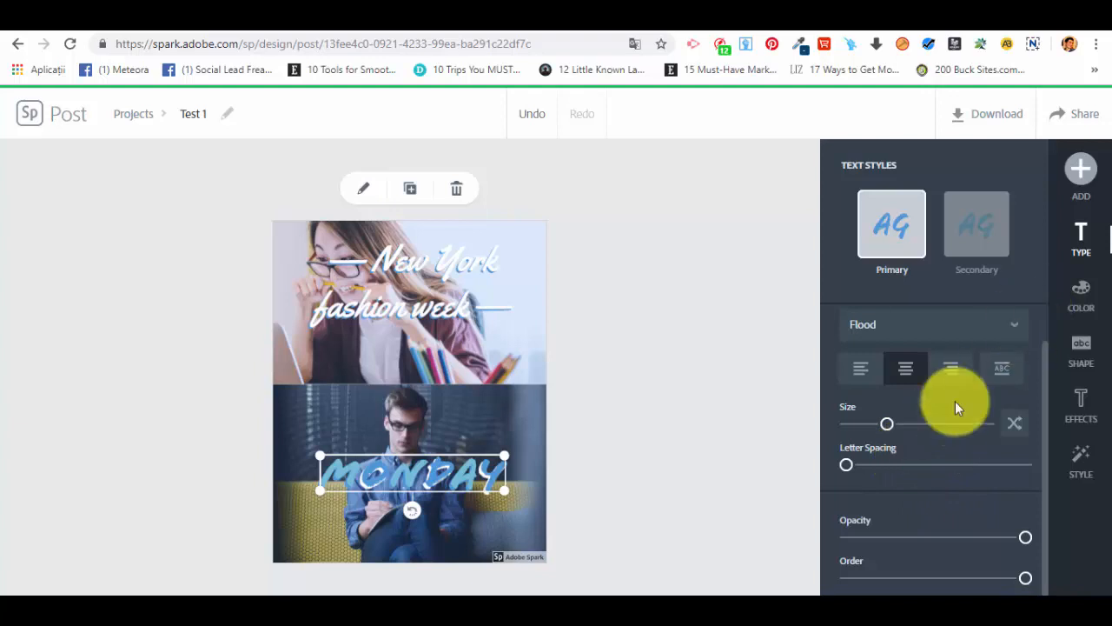
Widen the letter spacing of the primary "Monday" text slightly and try its opacity setting, ending at full opacity.
left_click_drag(846, 472, 875, 484)
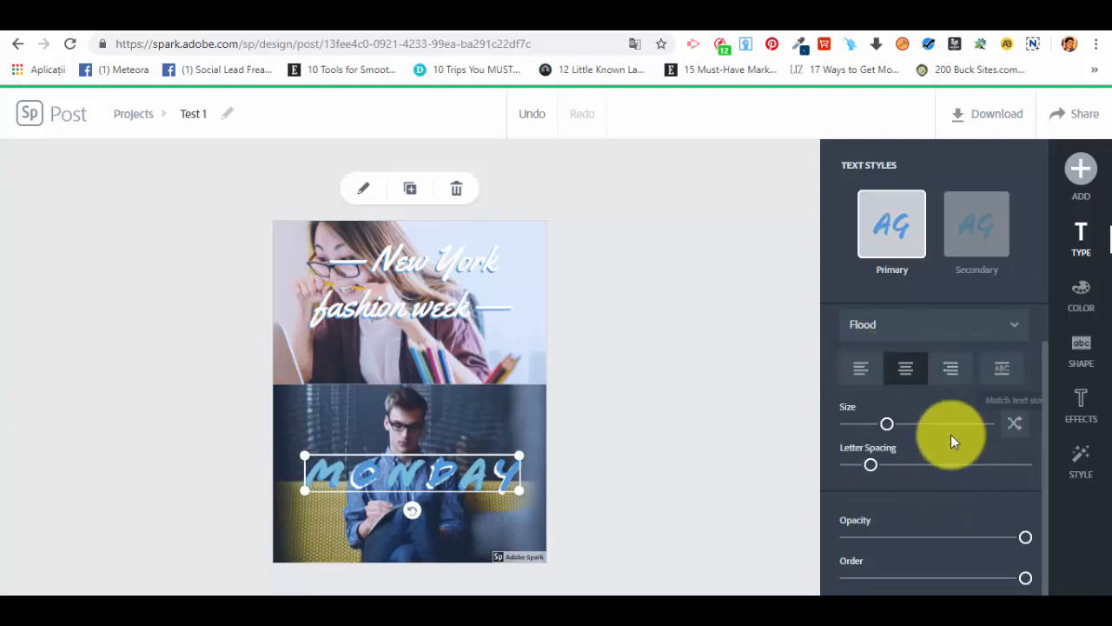
scroll(964, 434, "up", 2)
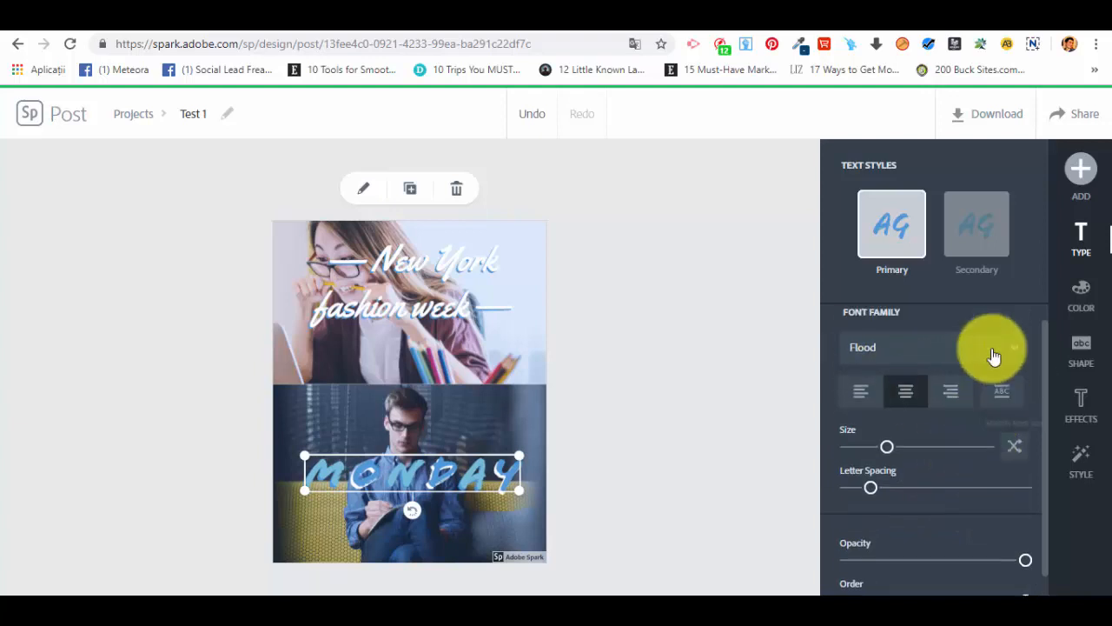
left_click(971, 233)
left_click(906, 223)
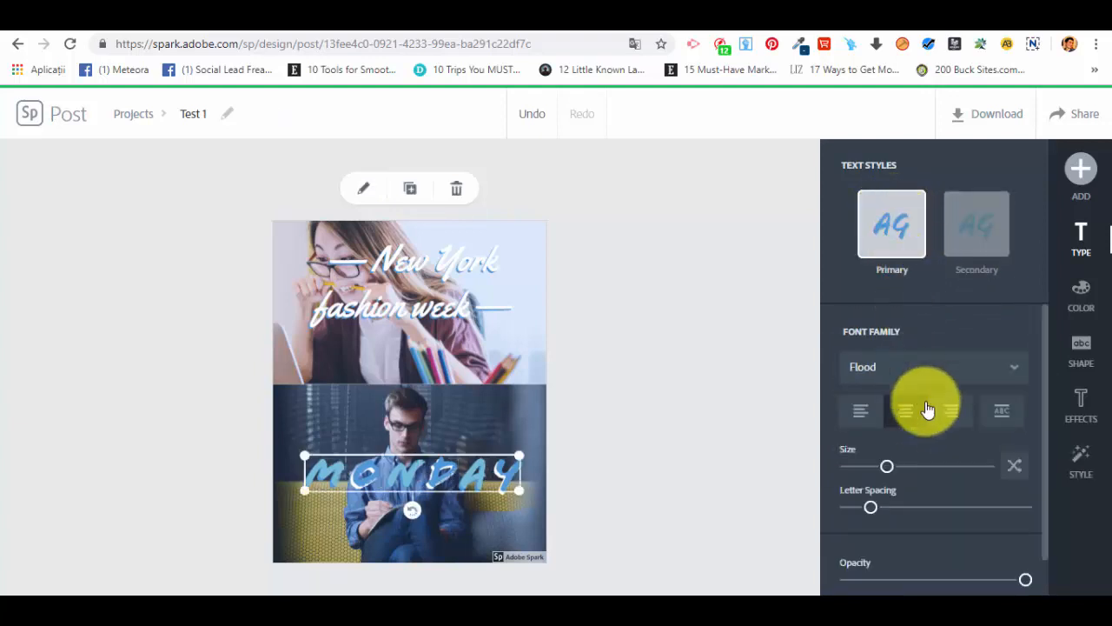
scroll(948, 440, "down", 1)
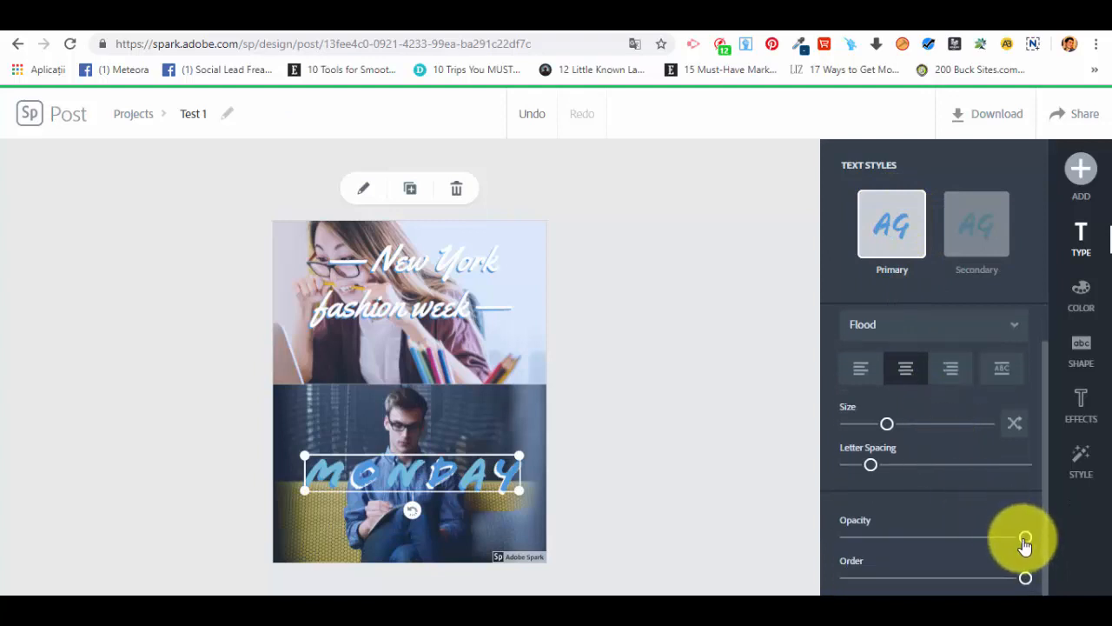
mouse_move(1025, 538)
left_mouse_down()
mouse_move(961, 537)
mouse_move(1032, 537)
left_mouse_up()
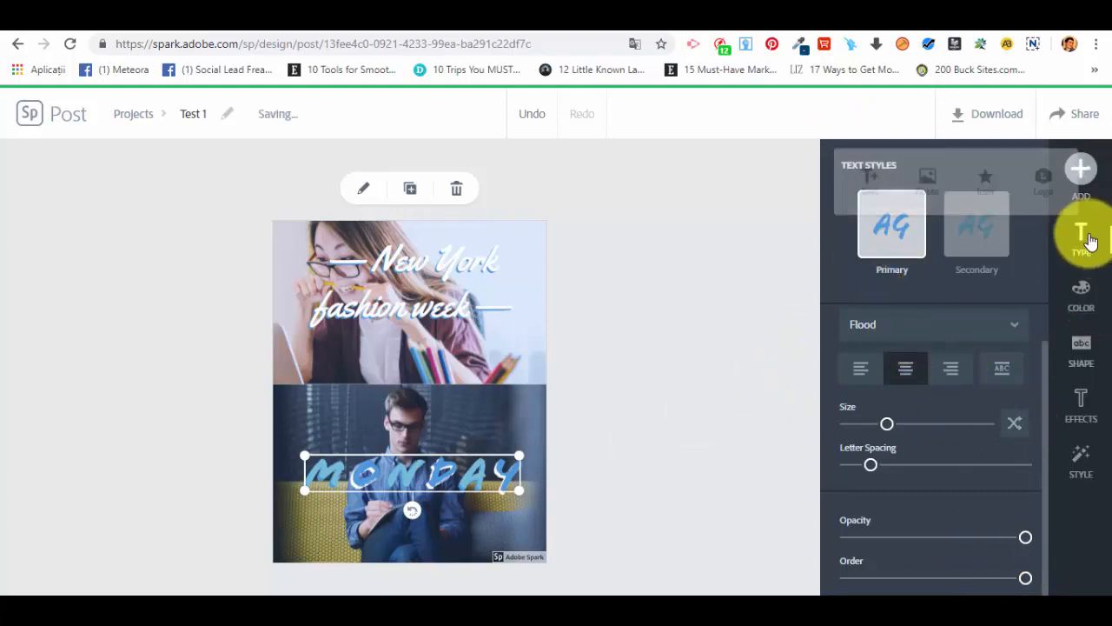
Dismiss the backing shape tip and try the full-width band, cut-out text, plain circle and dotted circle shapes on "Monday".
left_click(1098, 347)
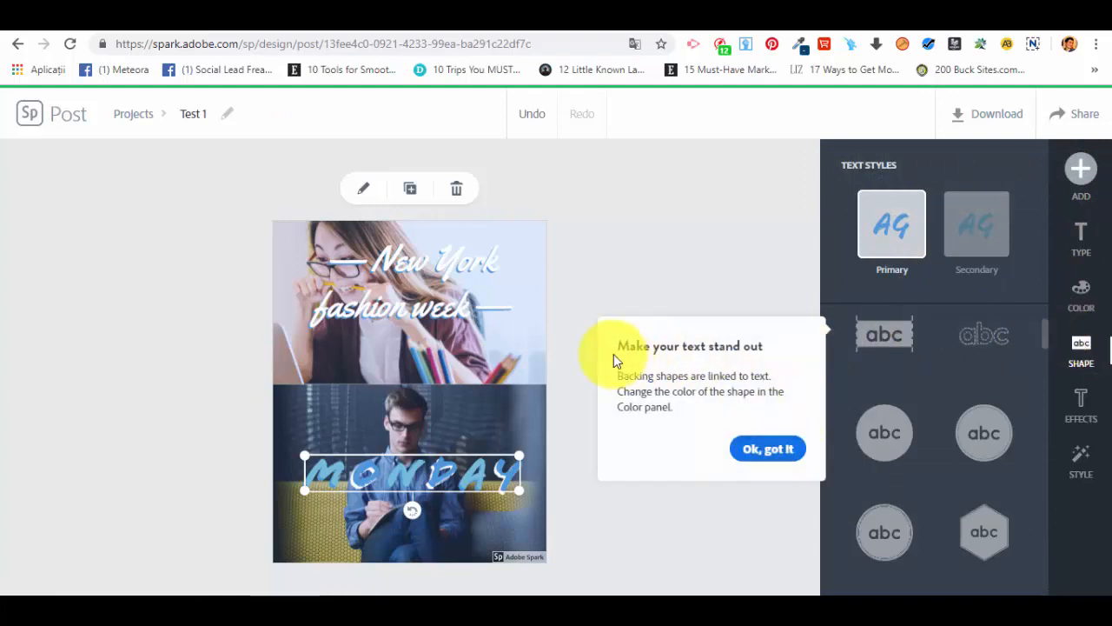
left_click(785, 450)
left_click(895, 332)
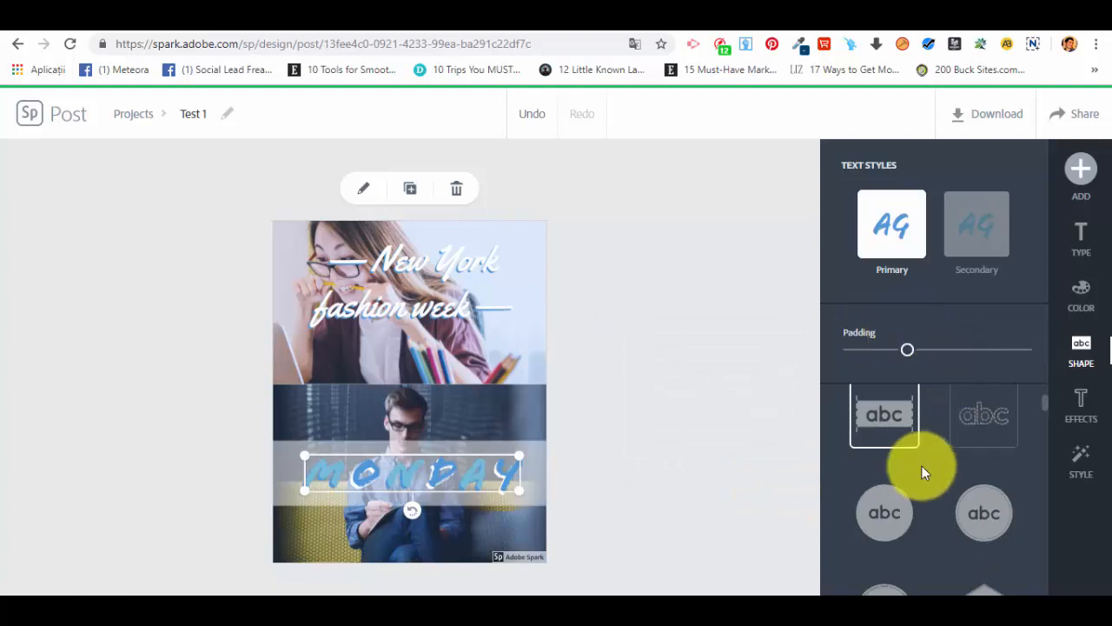
left_click(992, 416)
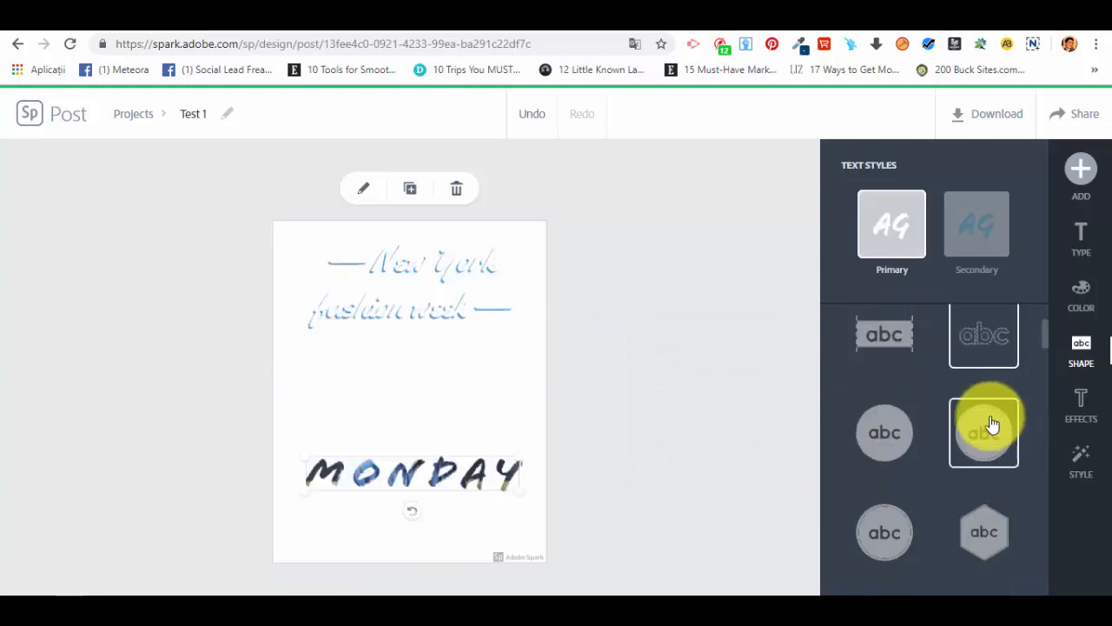
left_click(893, 343)
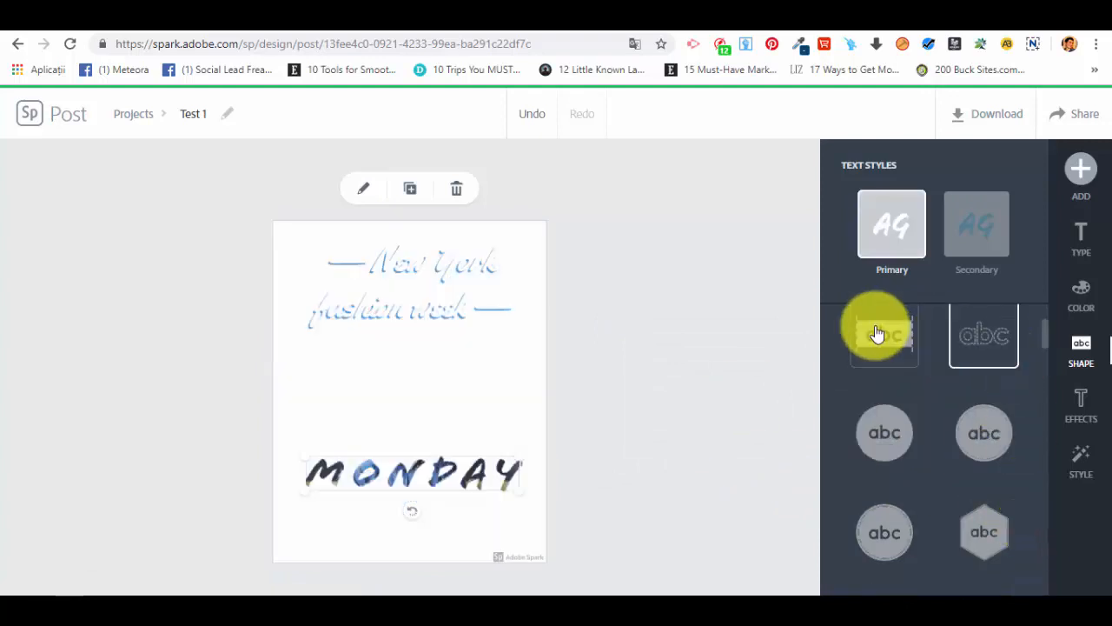
left_click(911, 522)
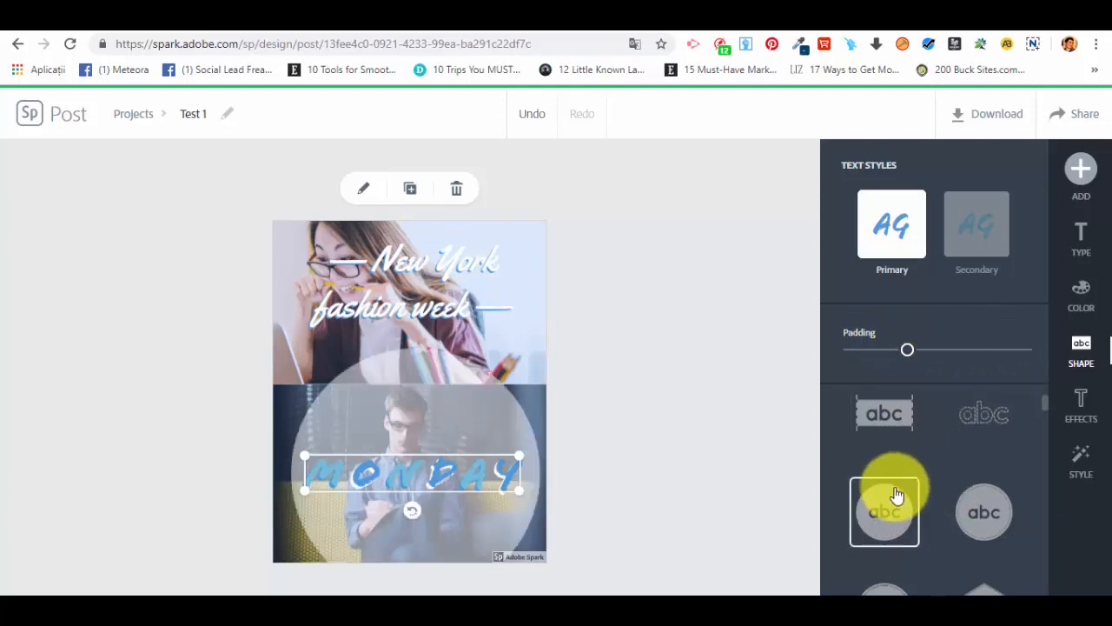
left_click(1004, 440)
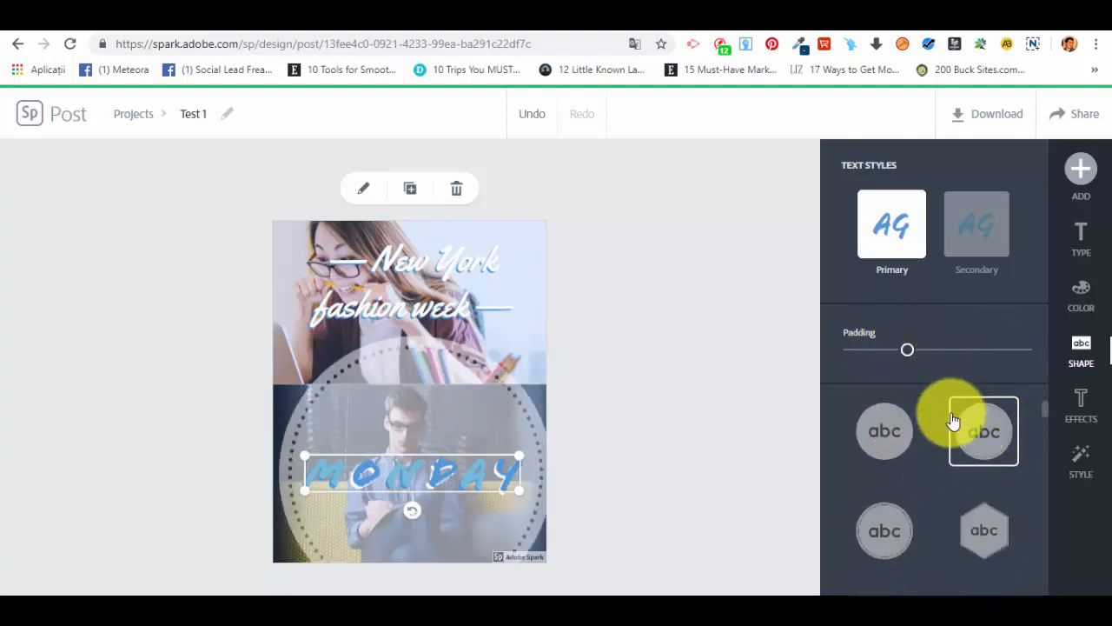
Try the solid diamond and rounded rectangle backing shapes behind the "Monday" text.
scroll(943, 434, "down", 2)
left_click(897, 478)
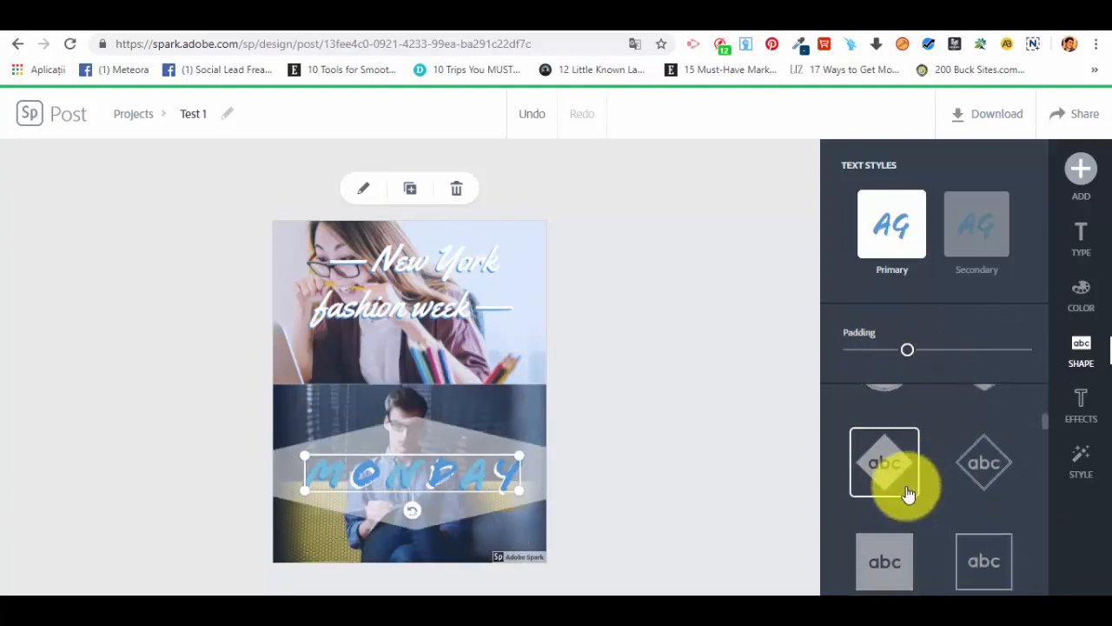
scroll(924, 459, "down", 3)
left_click(886, 426)
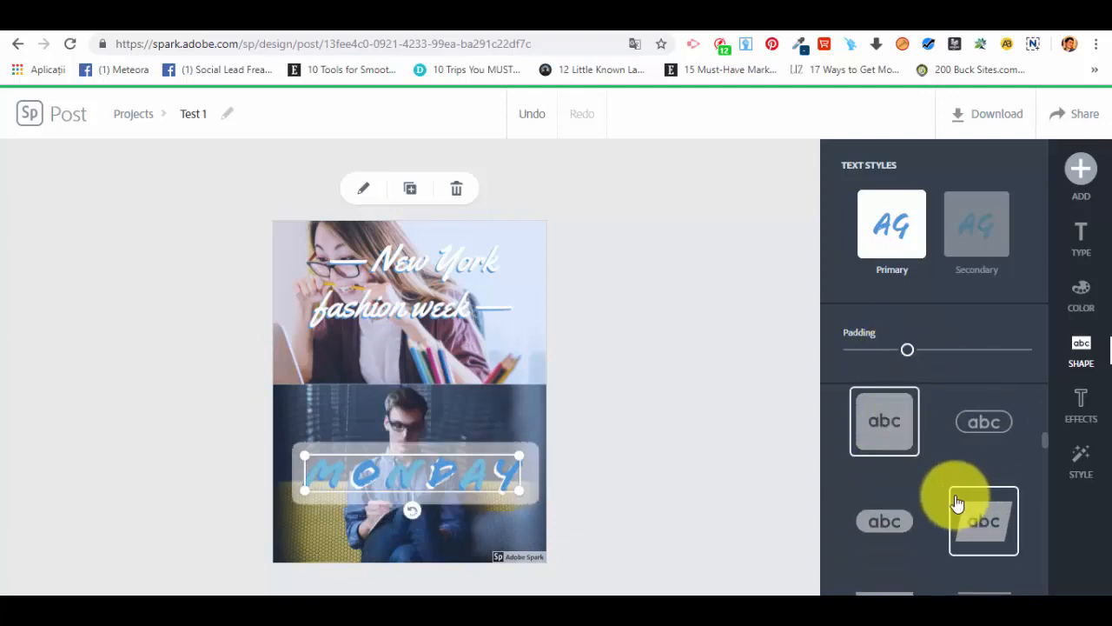
scroll(937, 480, "down", 2)
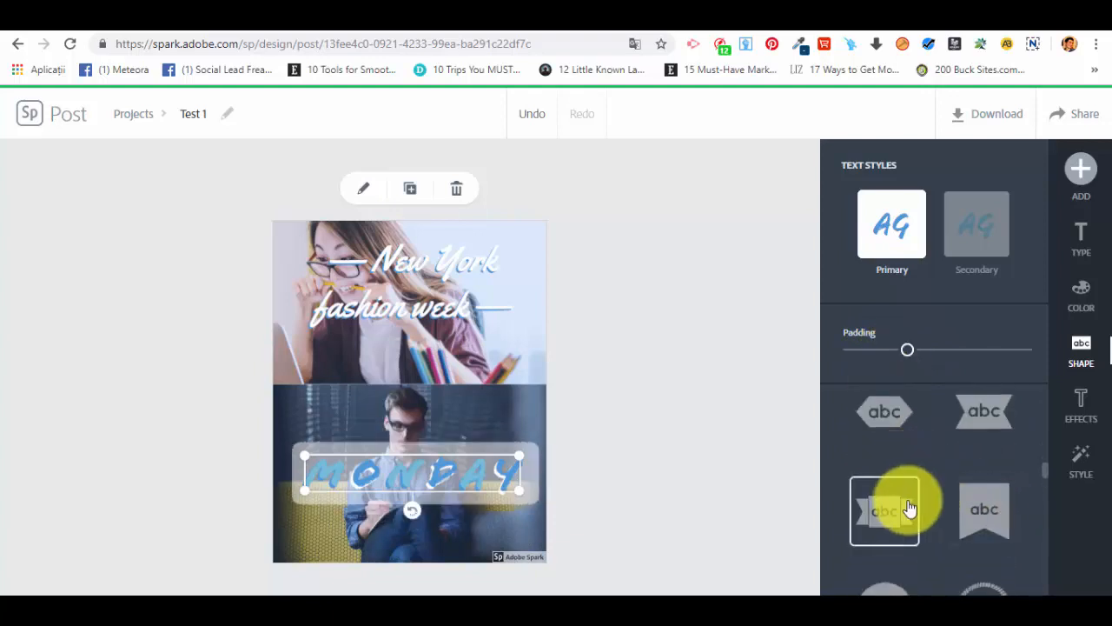
Apply the folded ribbon banner backing shape to "Monday" with padding 0.00, keeping the primary text style selected.
left_click(908, 508)
left_click_drag(907, 351, 853, 351)
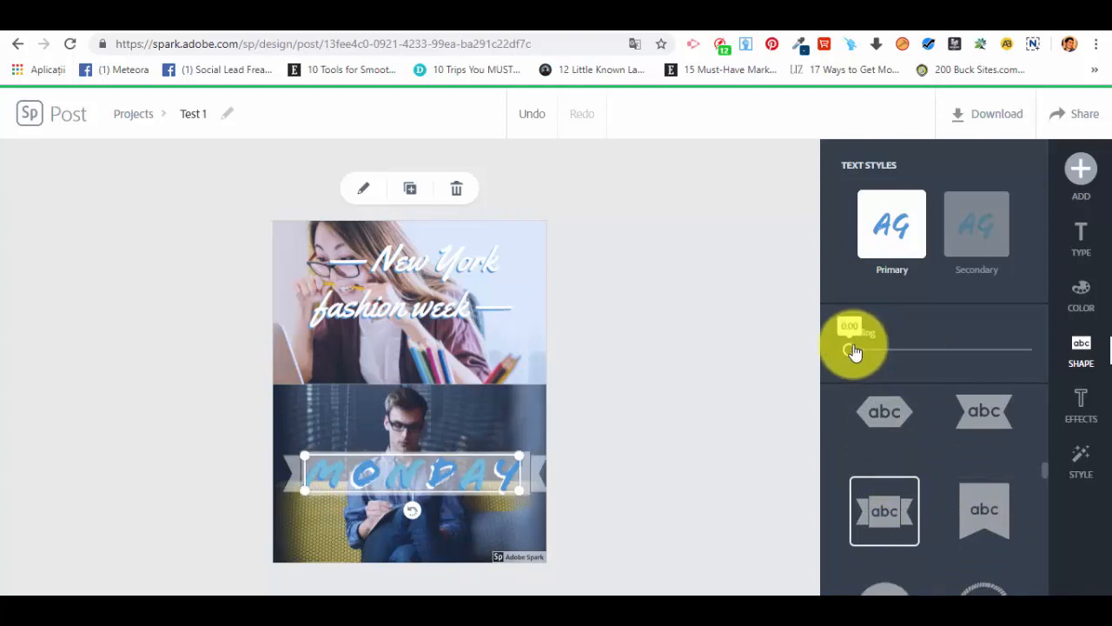
left_click(964, 235)
left_click(898, 221)
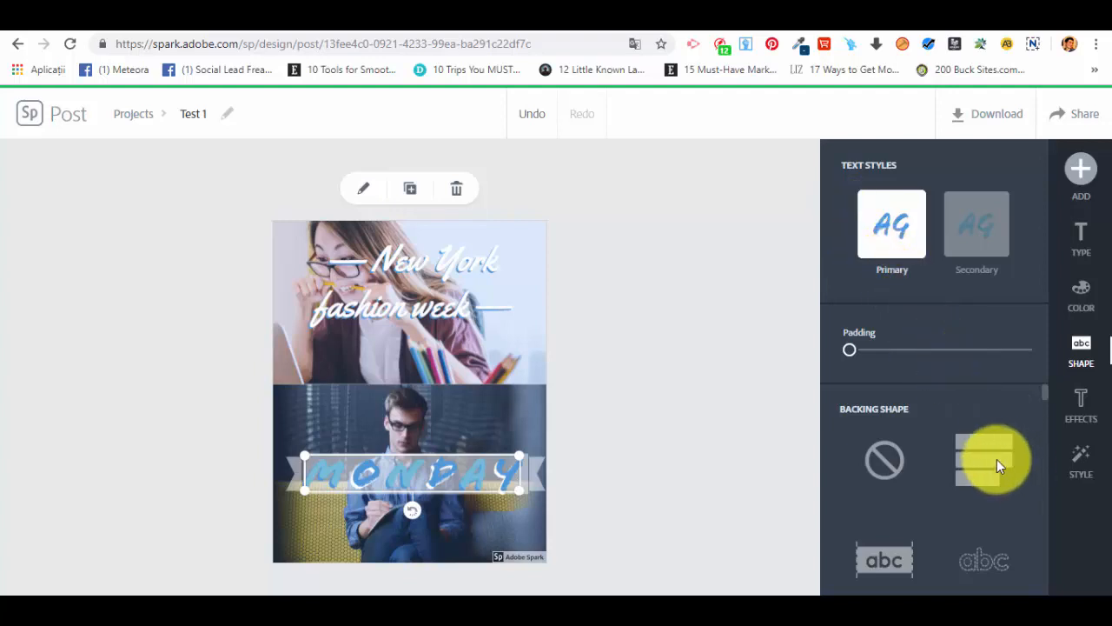
Browse the remaining backing shapes and try the Facebook icon shape on "Monday".
scroll(996, 459, "down", 10)
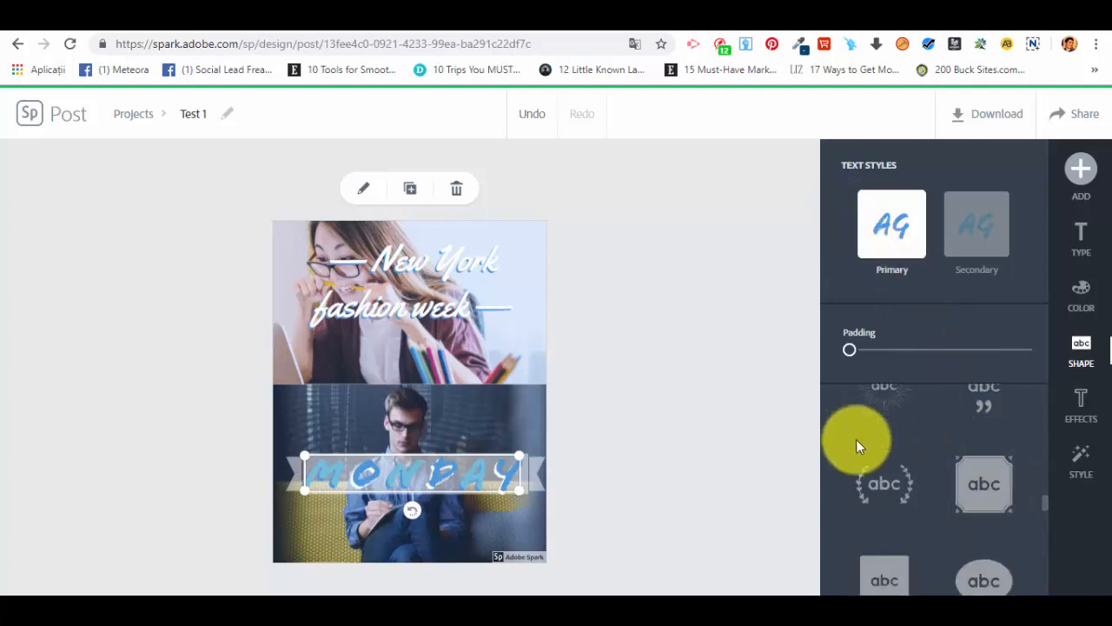
scroll(975, 478, "down", 6)
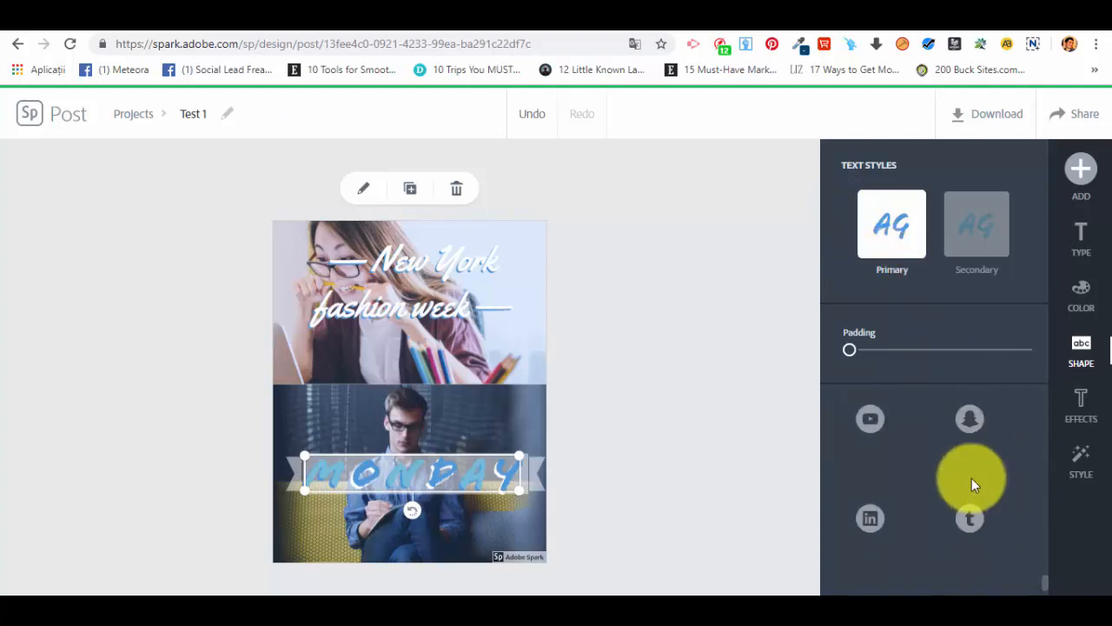
scroll(971, 478, "up", 3)
left_click(884, 465)
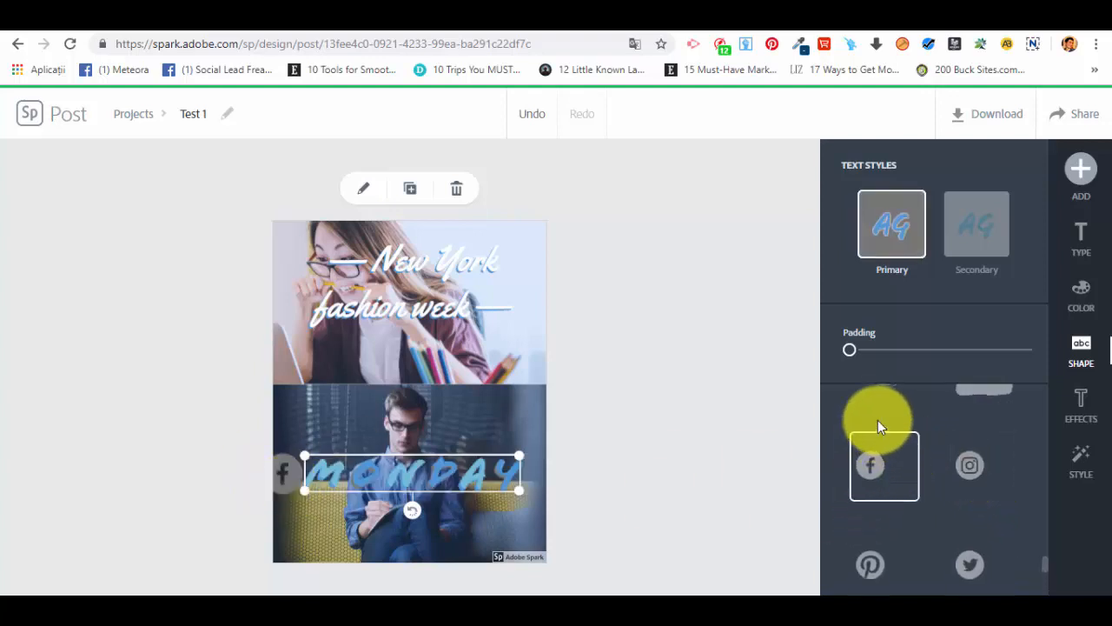
scroll(878, 434, "up", 4)
scroll(922, 508, "down", 2)
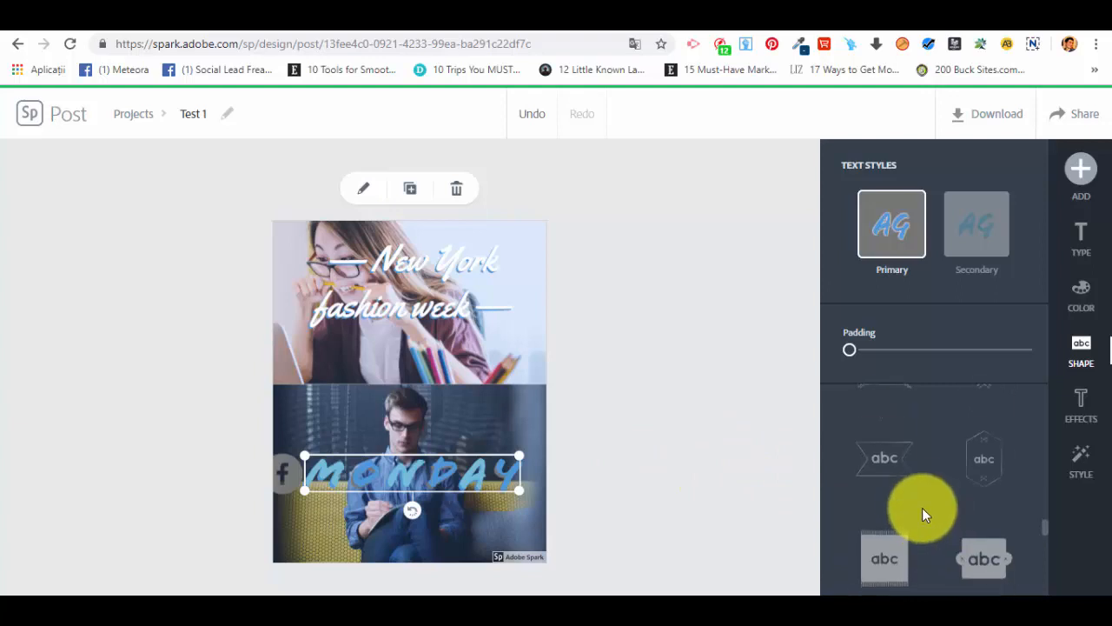
Try the dotted circle and plain circle behind "Monday", ending on the folded ribbon banner backing shape.
scroll(1033, 499, "up", 5)
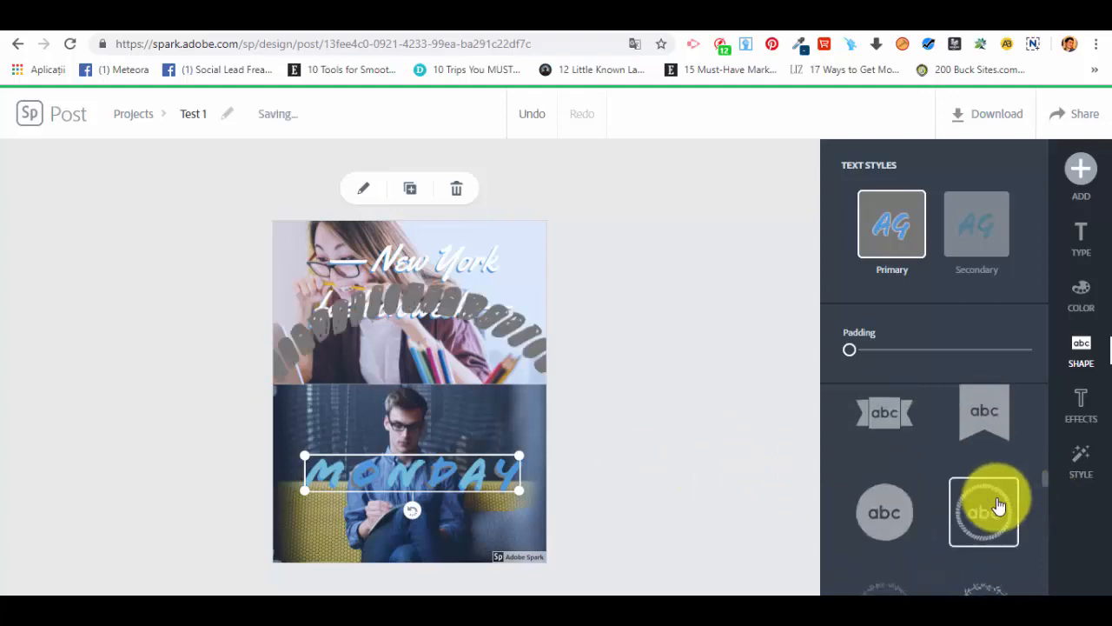
left_click(886, 509)
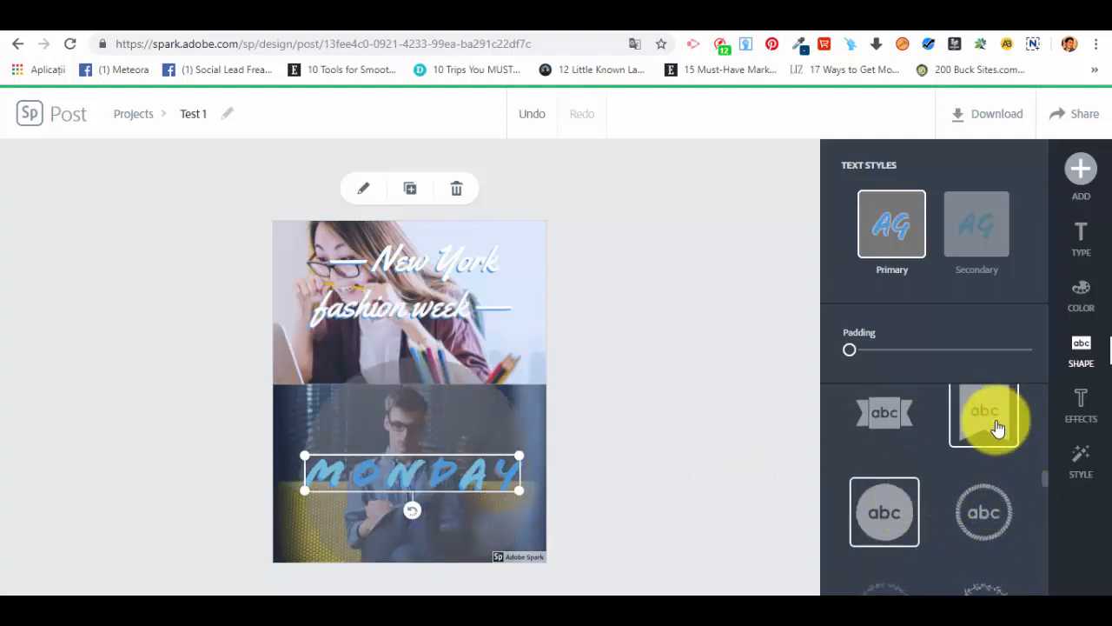
scroll(982, 434, "down", 3)
left_click(890, 561)
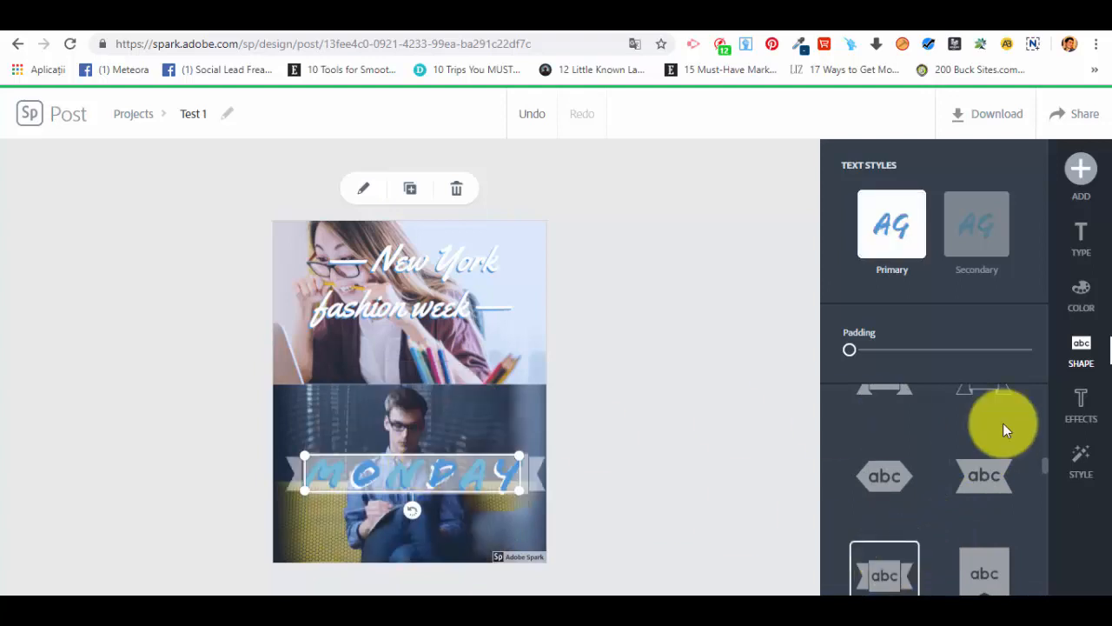
Try the Outline and Cutout text effects on the primary "Monday" text.
left_click(1091, 407)
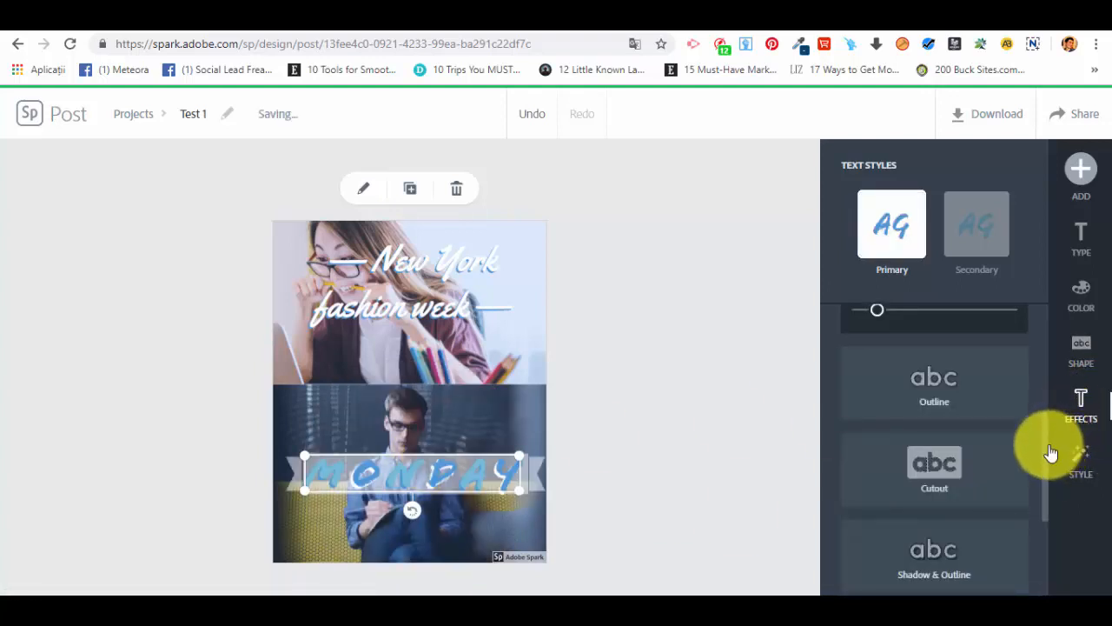
scroll(1039, 417, "up", 3)
scroll(1013, 434, "down", 4)
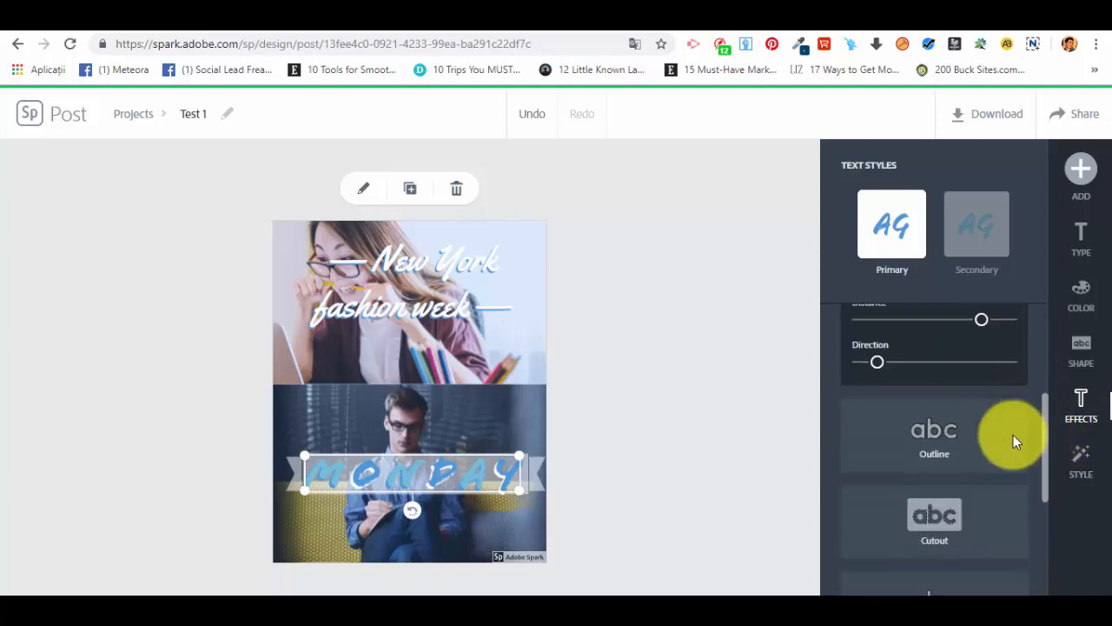
left_click(924, 425)
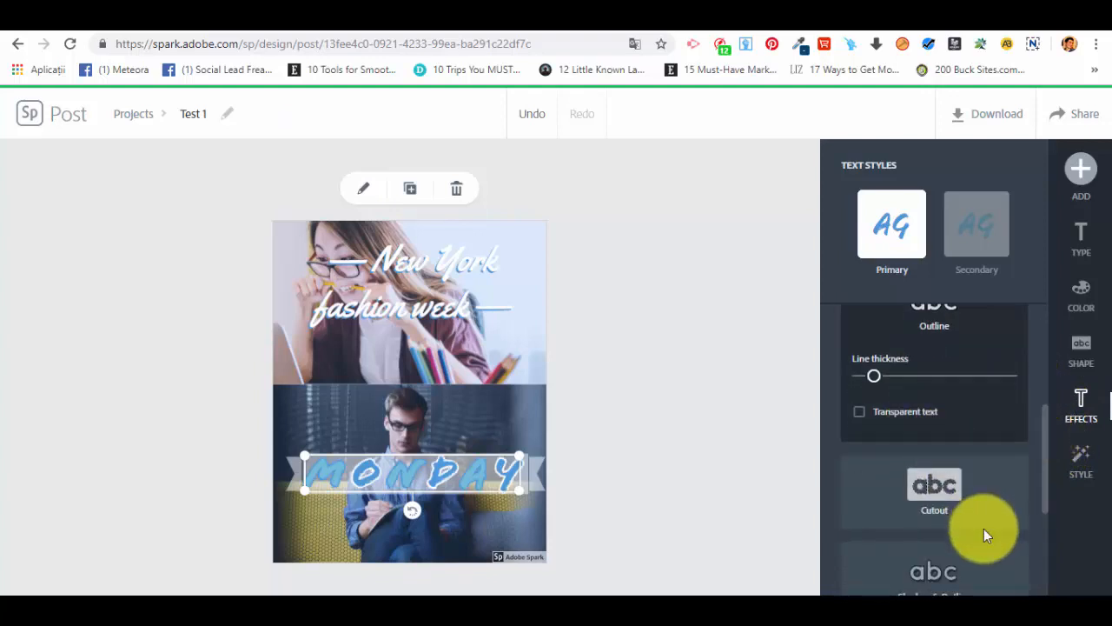
left_click(953, 486)
scroll(955, 472, "down", 2)
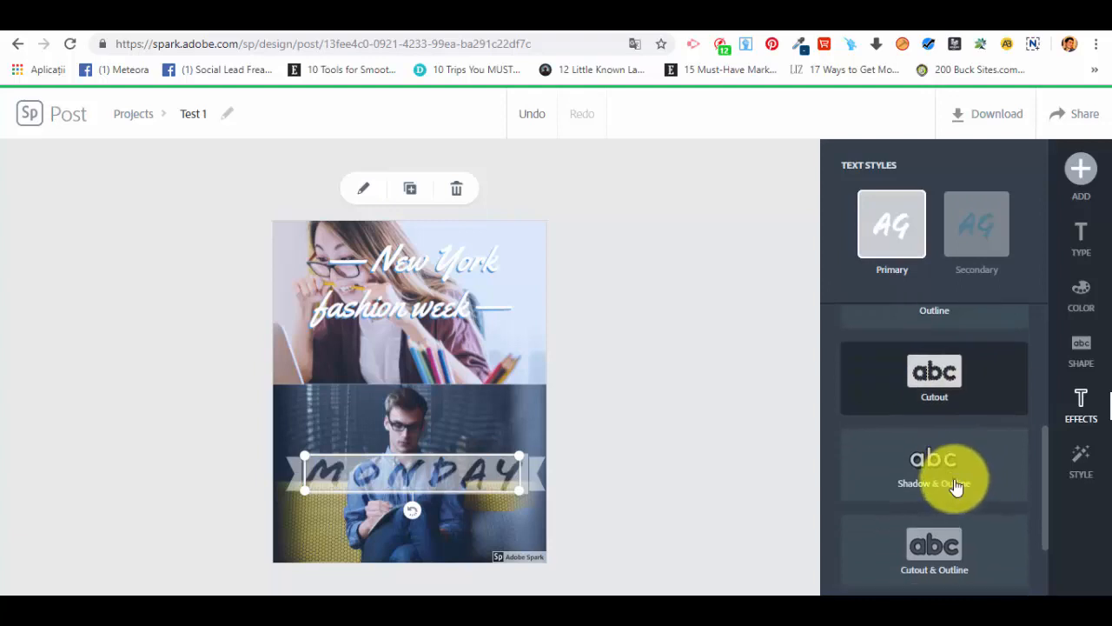
Apply the Cutout & Outline effect to "Monday" and slightly increase its line thickness.
left_click(930, 448)
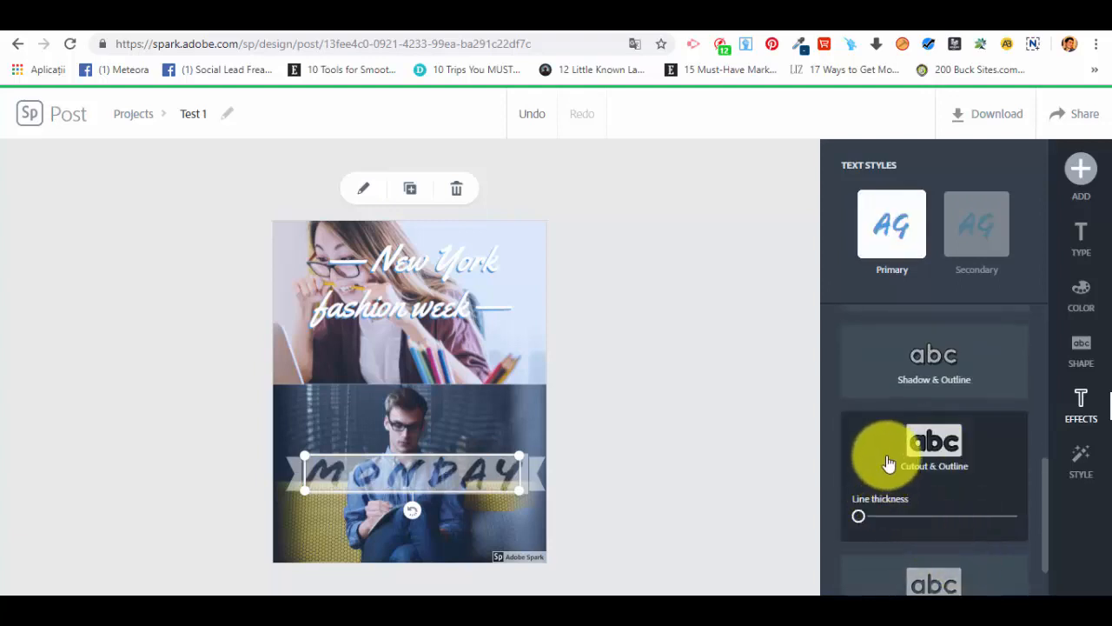
scroll(897, 489, "down", 2)
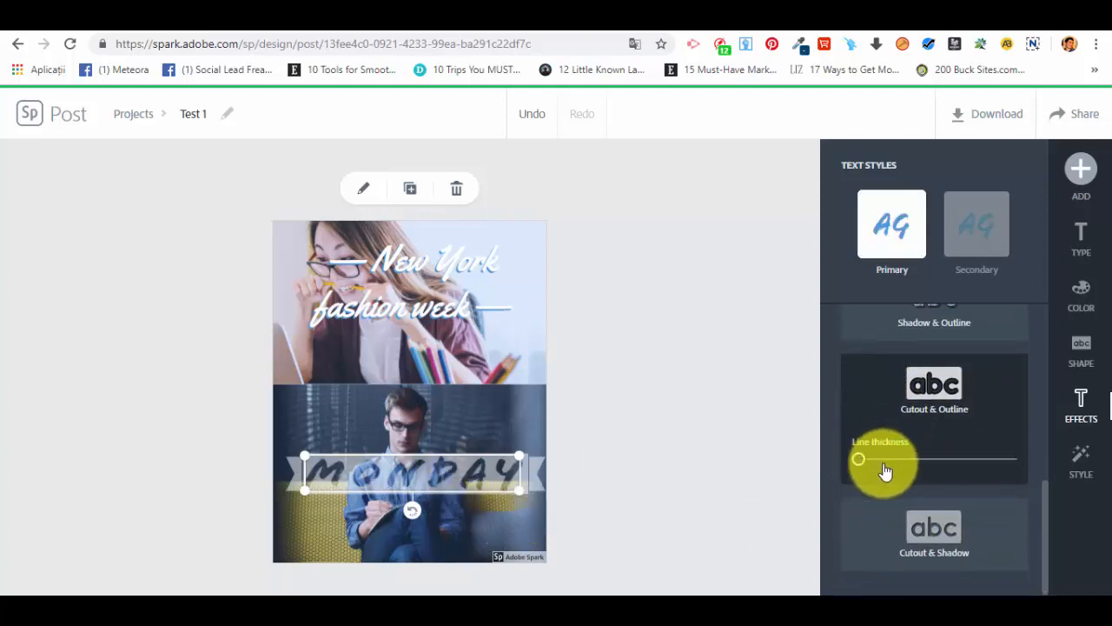
mouse_move(885, 470)
left_mouse_down()
mouse_move(914, 465)
mouse_move(888, 463)
left_mouse_up()
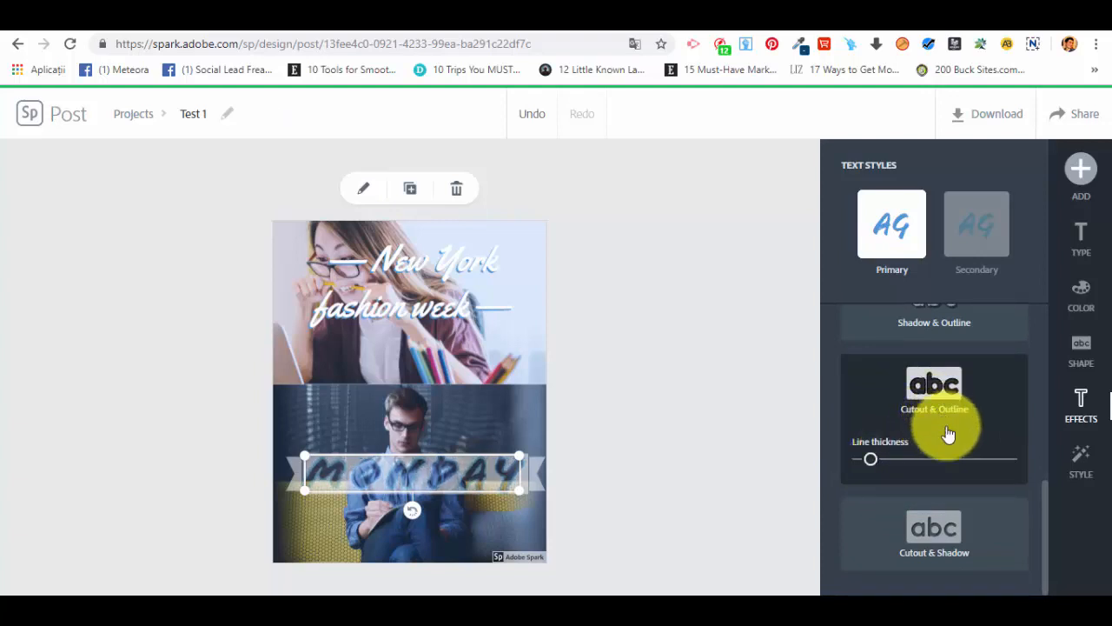
scroll(988, 464, "up", 5)
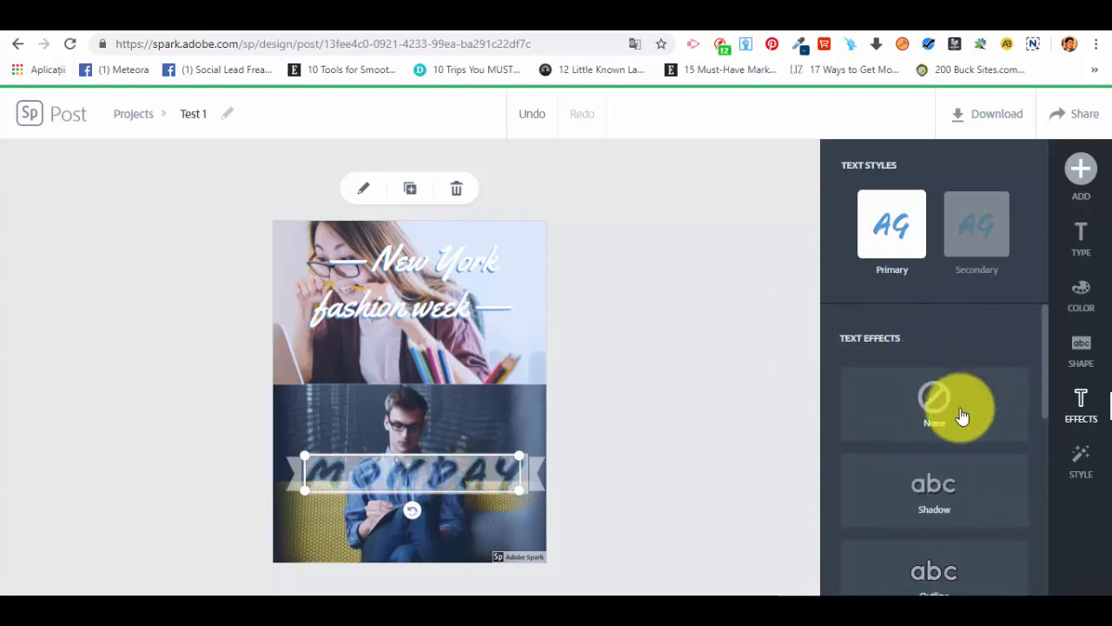
Restyle "Monday" through the style suggestions to sketched letters on a pale rectangle, keeping the primary text style selected.
left_click(1082, 461)
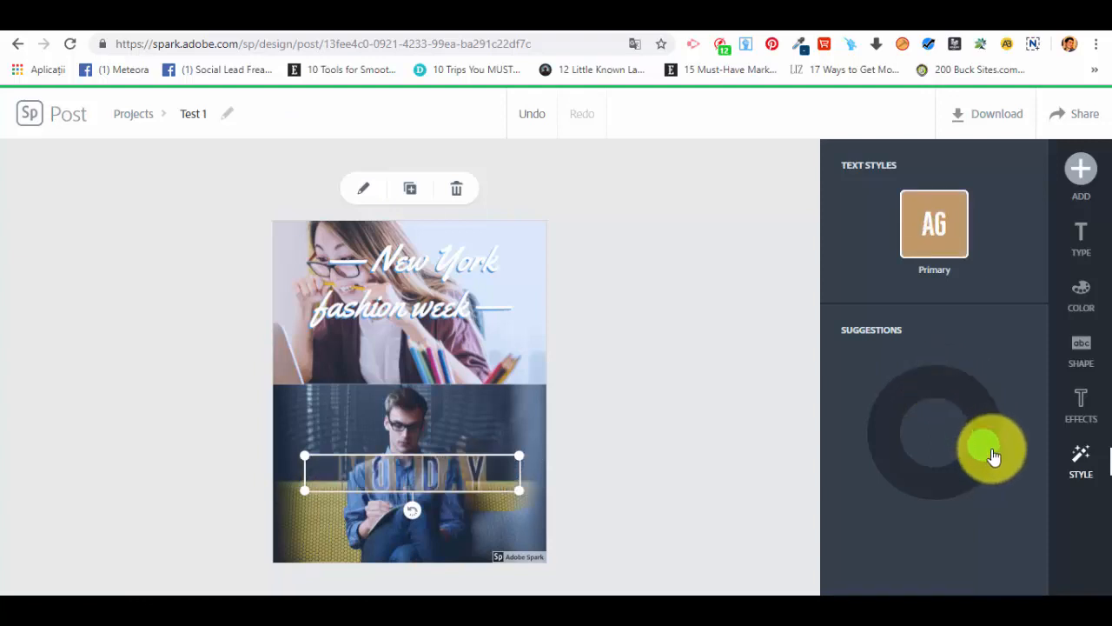
left_click_drag(914, 482, 473, 458)
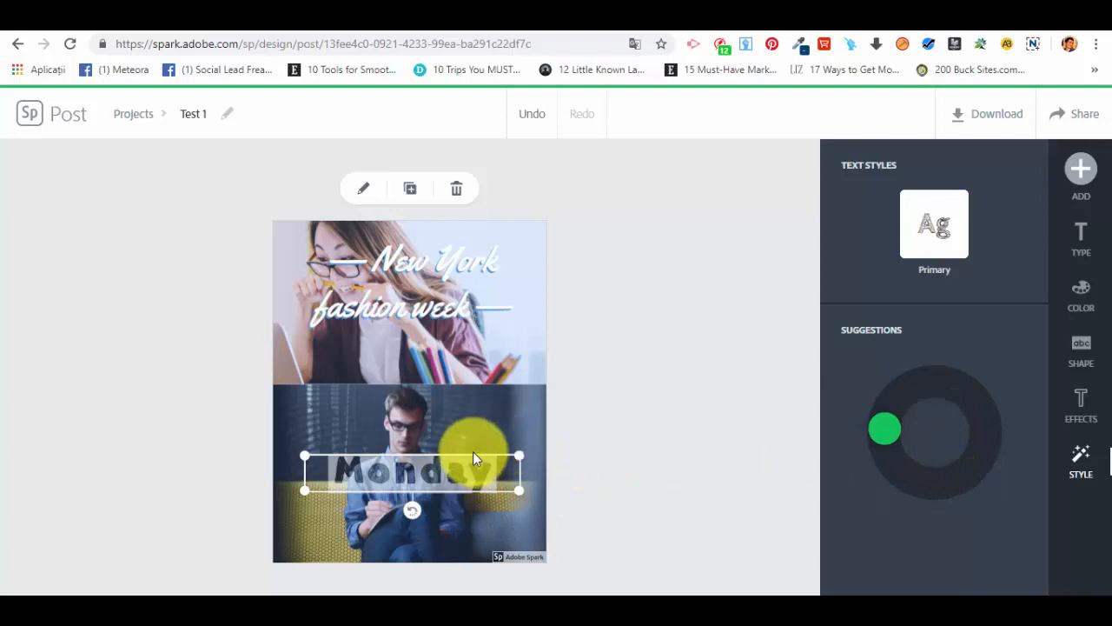
left_click(1082, 401)
scroll(971, 416, "up", 2)
left_click(958, 233)
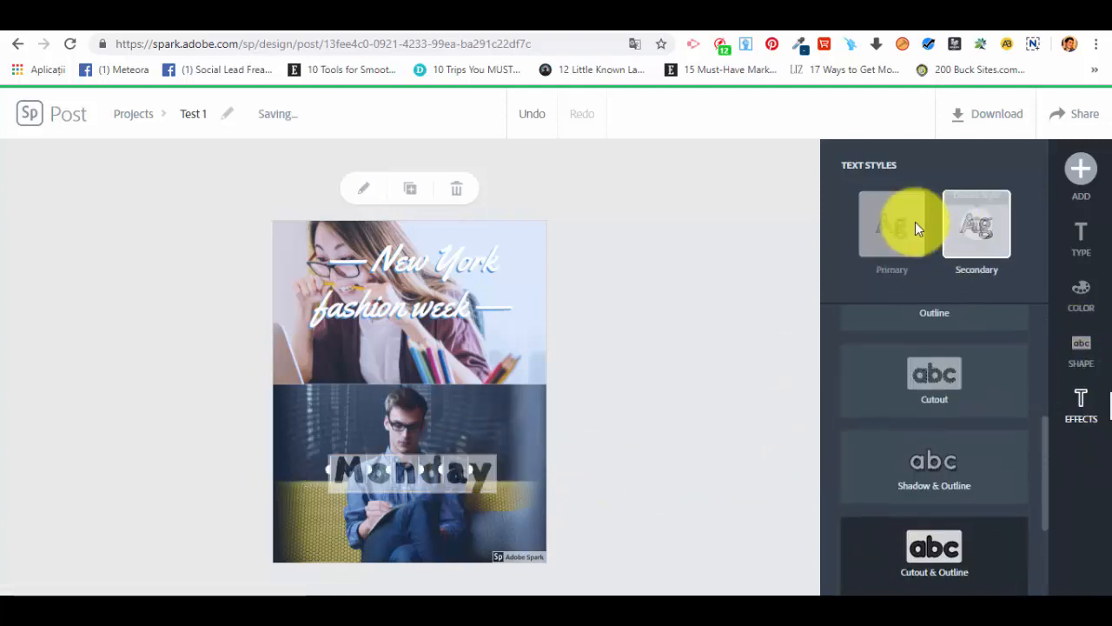
left_click(884, 218)
scroll(988, 401, "up", 3)
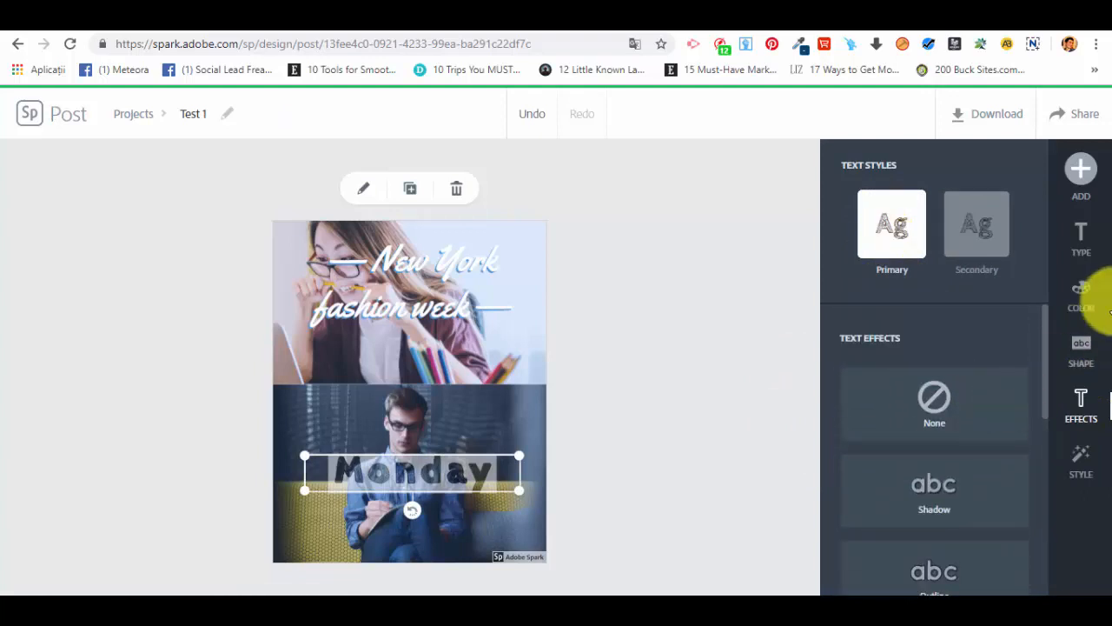
Try suggested color pairs such as gold and light blue on "Monday", ending with light blue and white.
left_click(1079, 285)
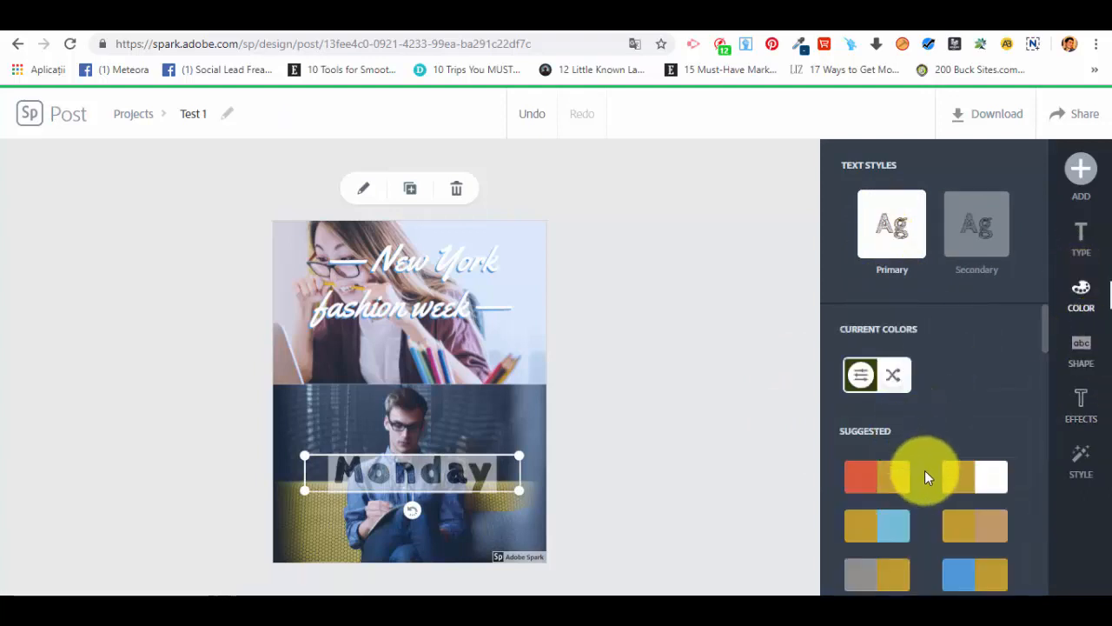
left_click(886, 526)
scroll(887, 500, "down", 2)
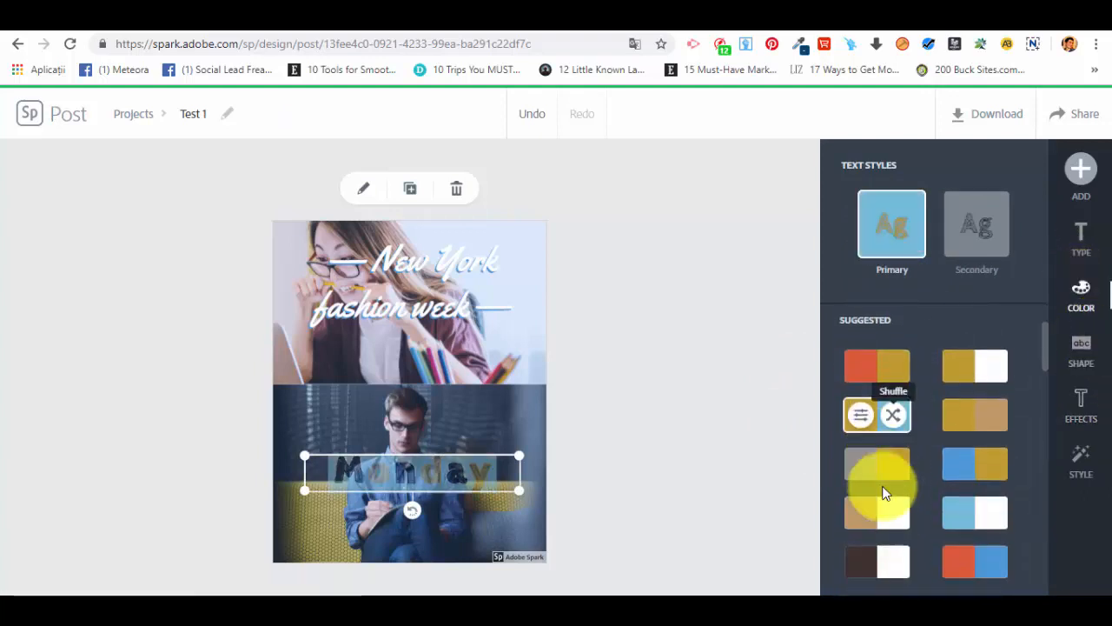
left_click(891, 472)
left_click(987, 461)
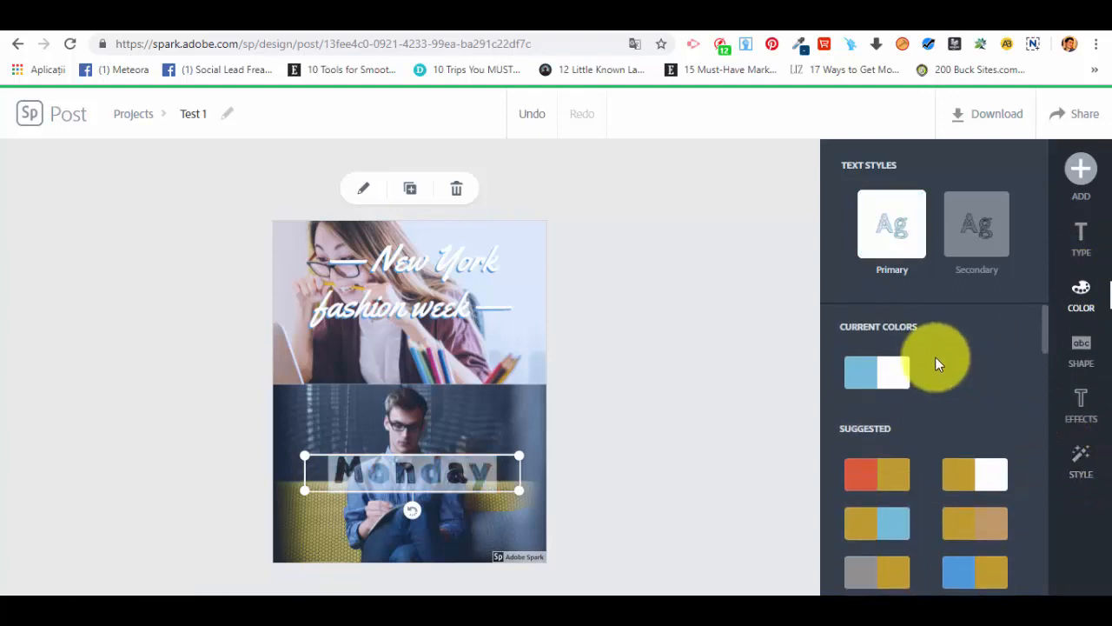
Raise the opacity of "Monday" to full and move the text down near the lower edge of the bottom photo.
left_click(1082, 403)
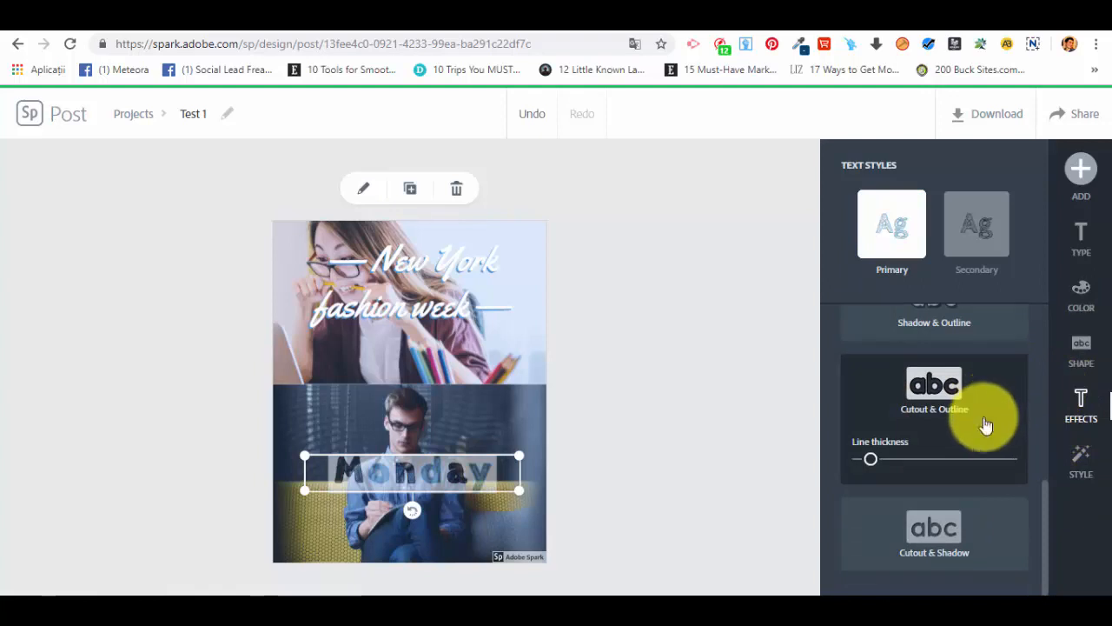
scroll(990, 426, "up", 5)
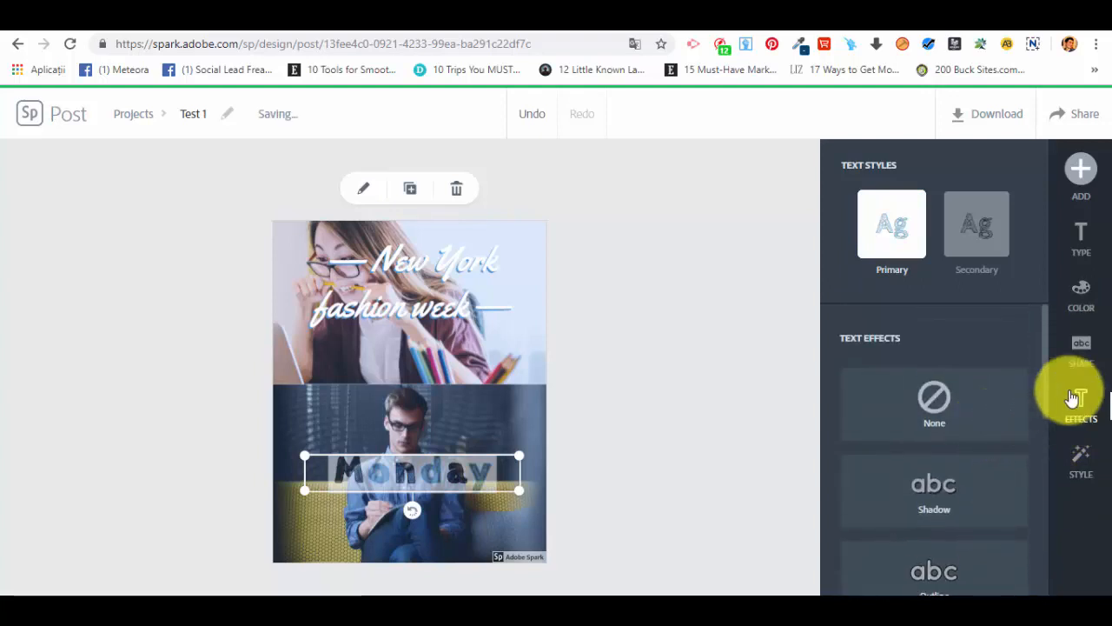
left_click(1083, 348)
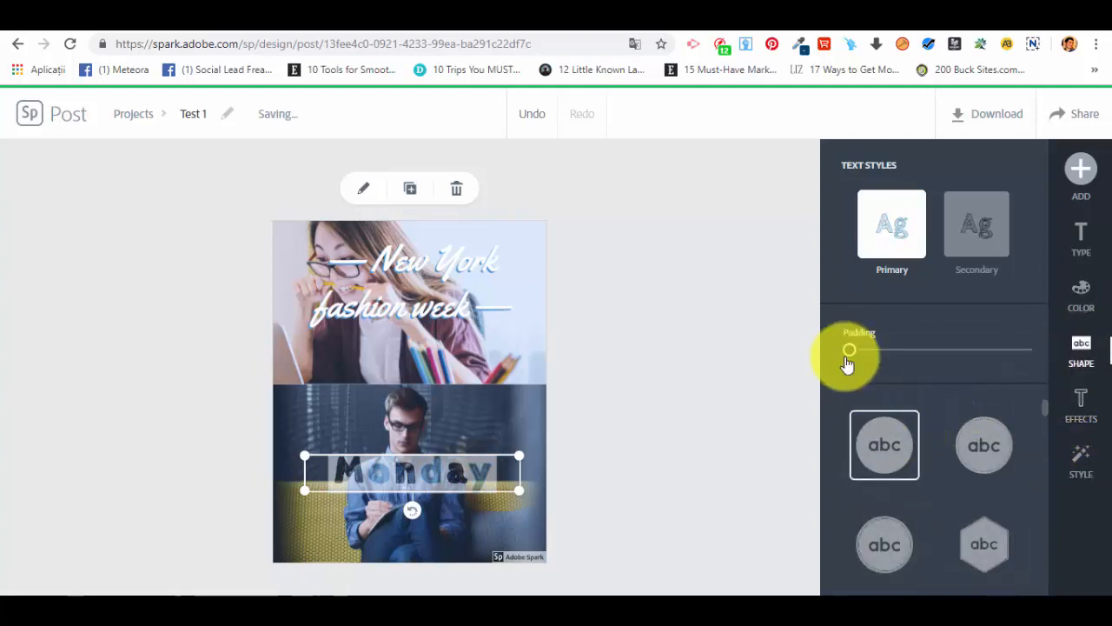
left_click(1077, 241)
scroll(933, 504, "down", 1)
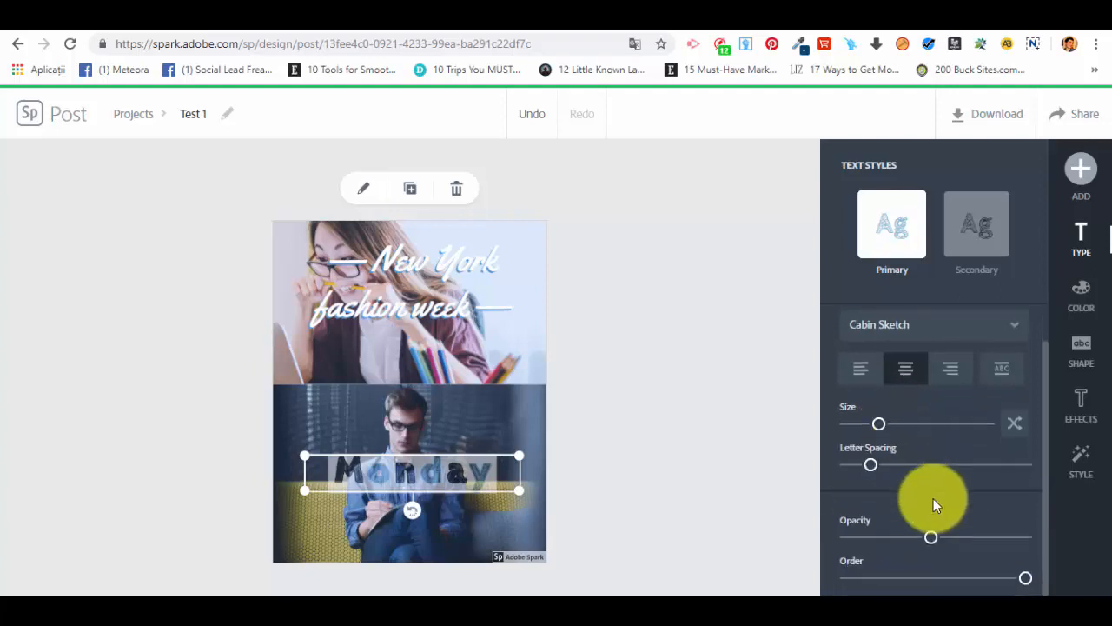
left_click_drag(934, 541, 1063, 548)
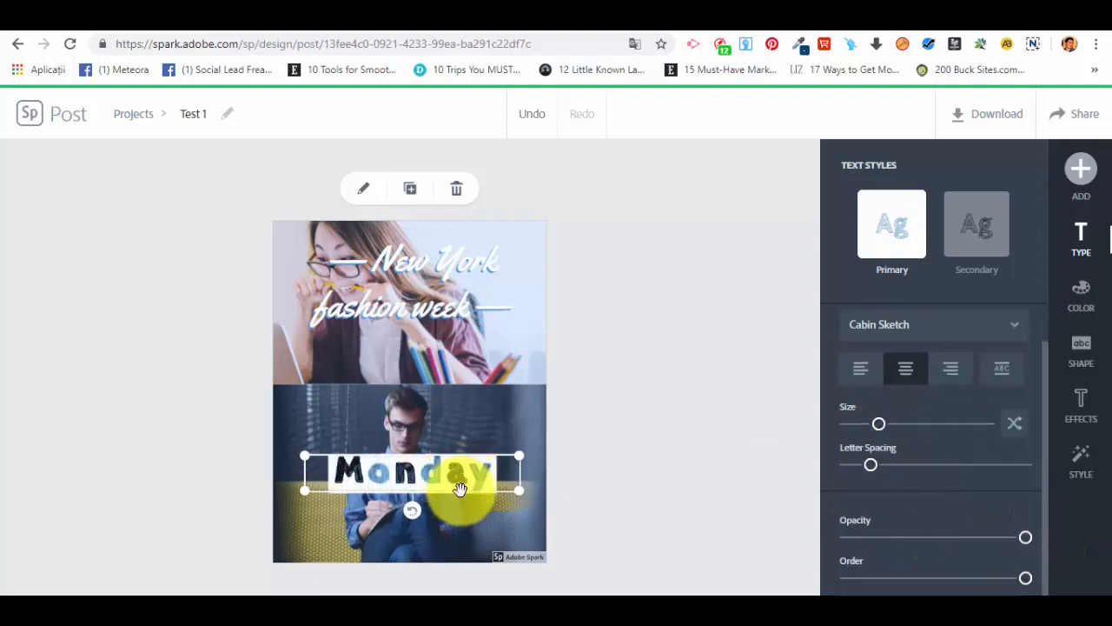
left_click_drag(454, 487, 459, 543)
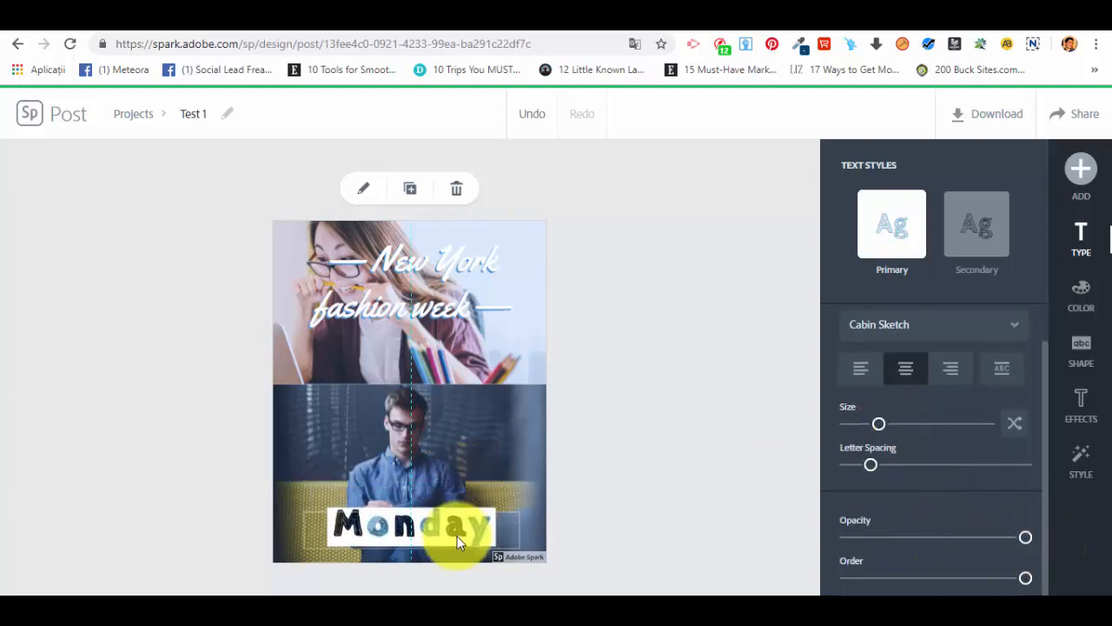
Search the icons for "arrow", add the curved left-pointing arrow and place it across the two photos beside the man's head.
left_click(656, 529)
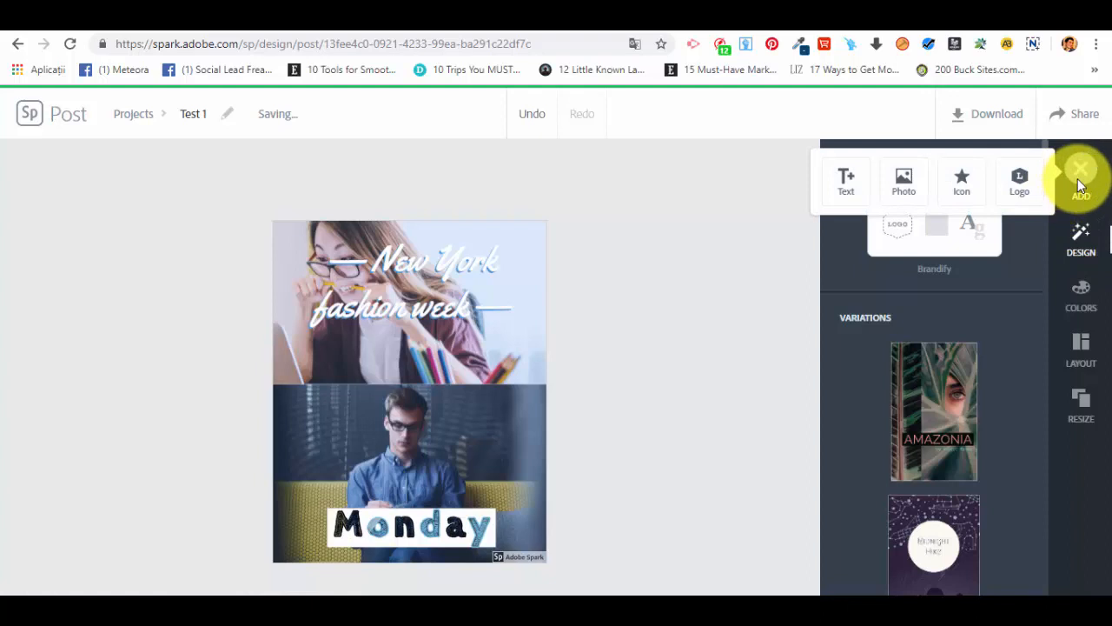
left_click(964, 177)
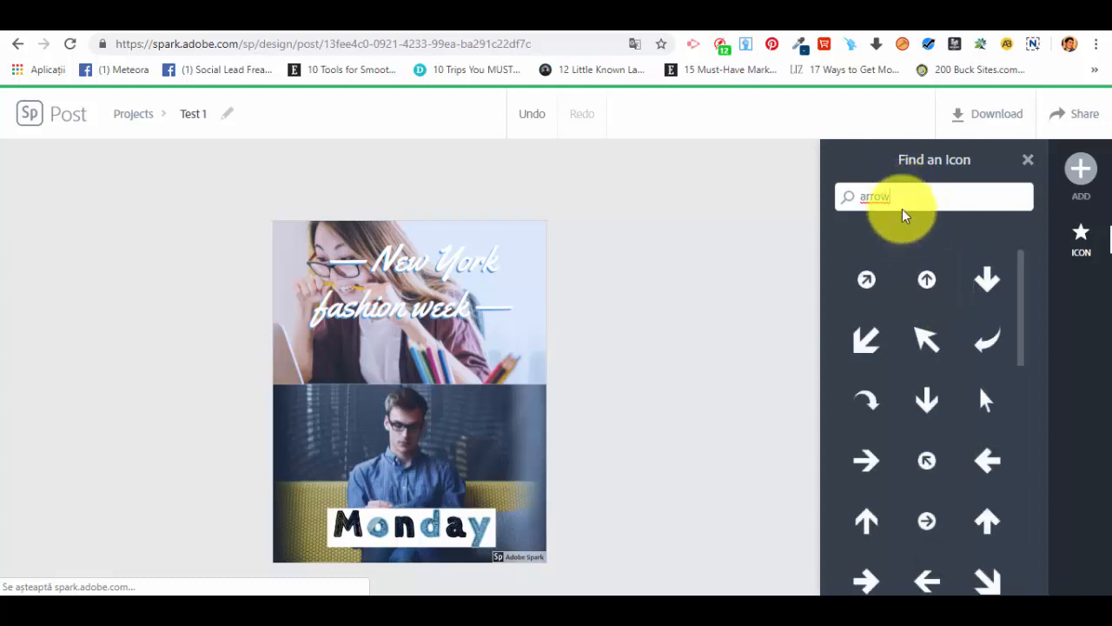
left_click_drag(901, 199, 793, 183)
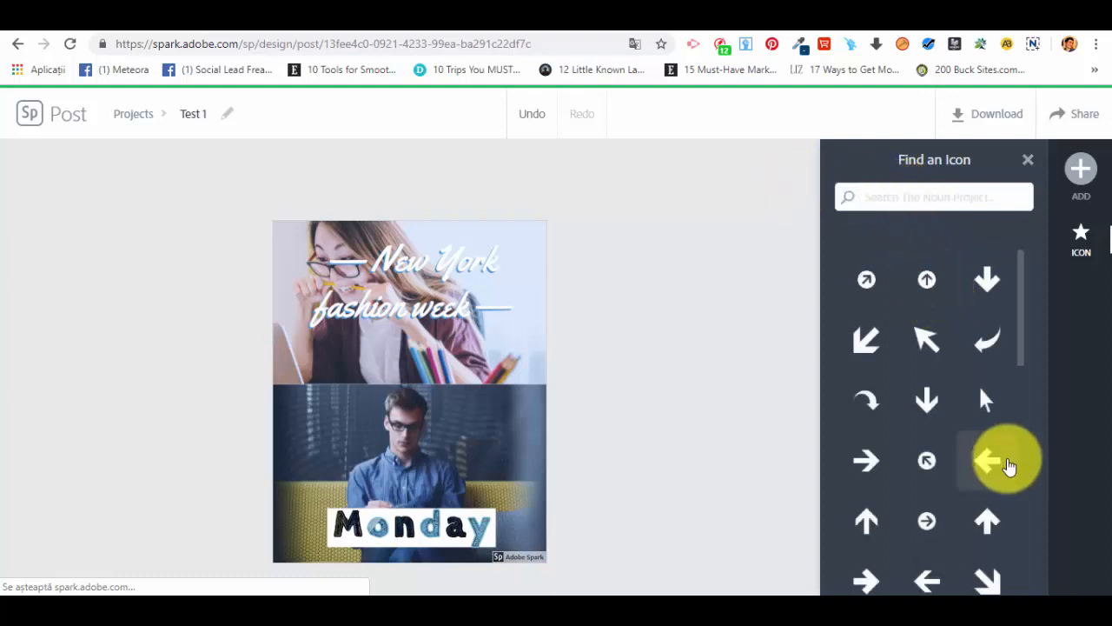
scroll(993, 459, "down", 2)
scroll(990, 452, "up", 2)
left_click(964, 330)
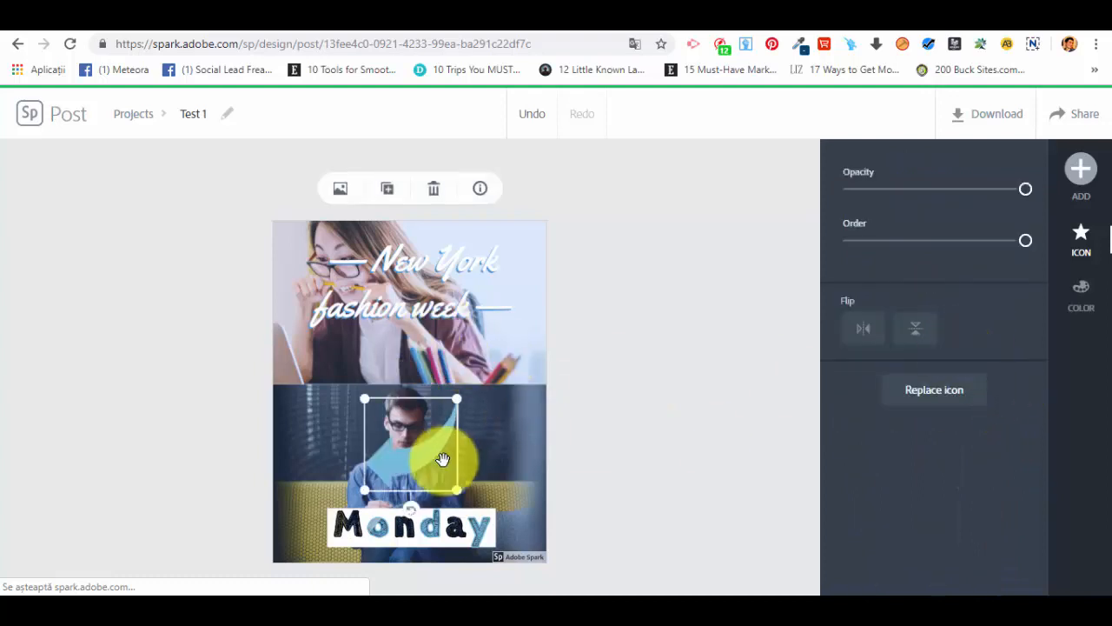
left_click_drag(440, 455, 511, 411)
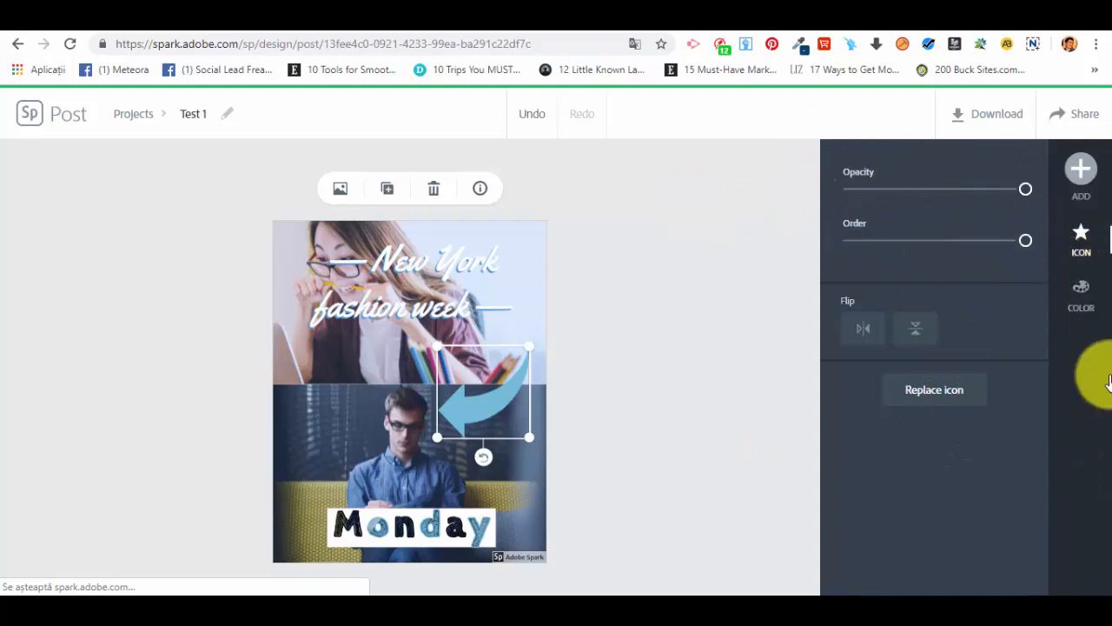
Try suggested colors on the arrow icon, ending with dark magenta from the full color palette.
left_click(1081, 295)
left_click(859, 296)
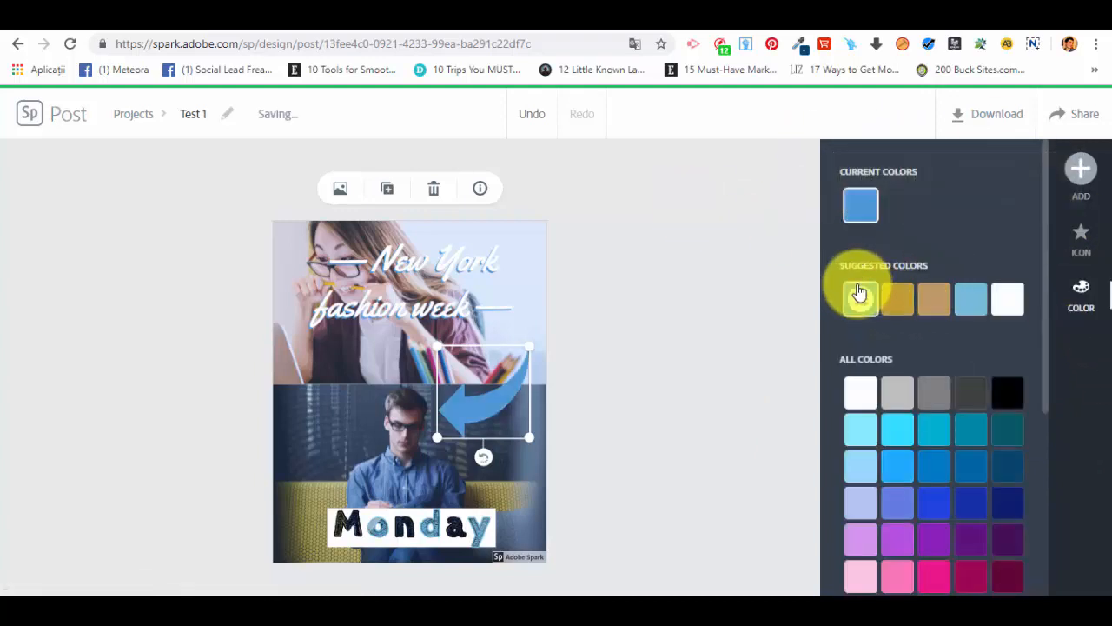
left_click(896, 298)
left_click(969, 578)
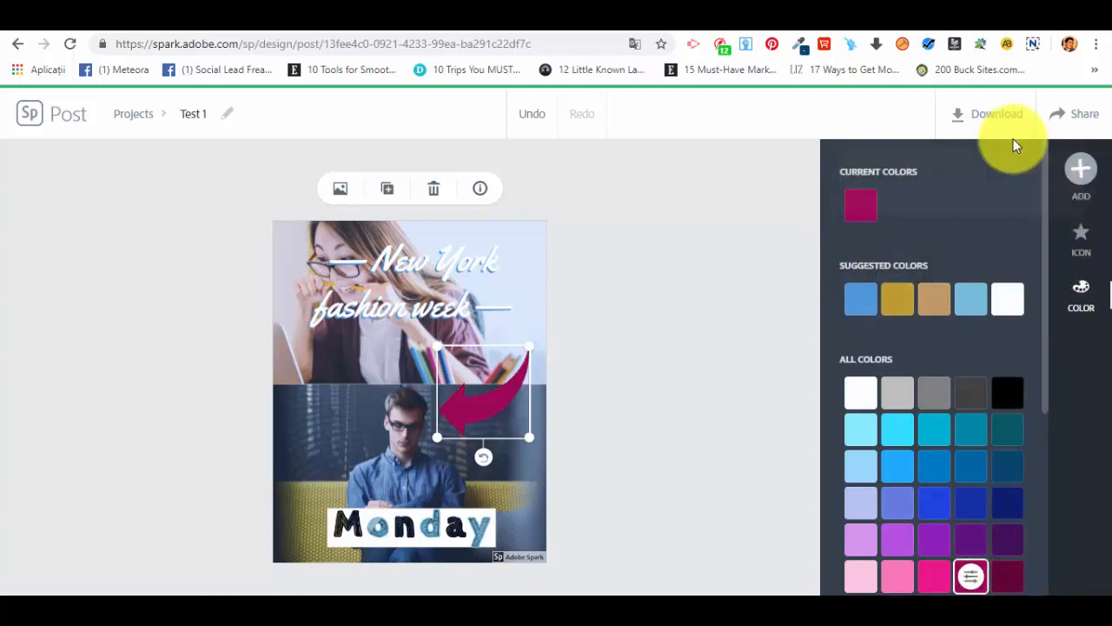
Look at the add options, including adding an own logo, and deselect everything on the canvas.
left_click(1076, 178)
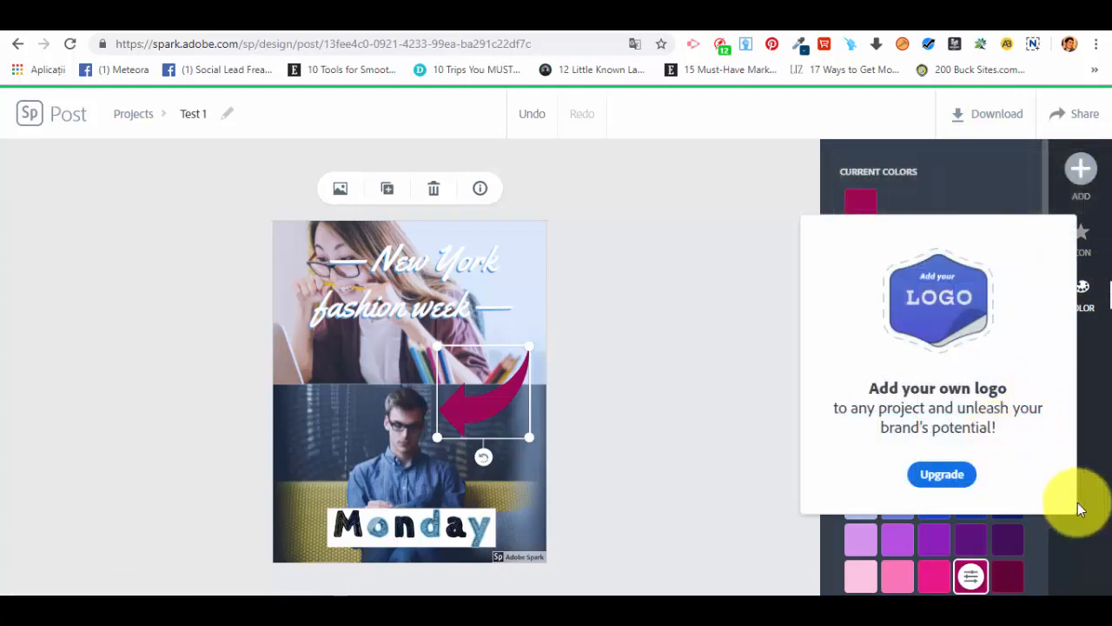
scroll(1047, 340, "down", 3)
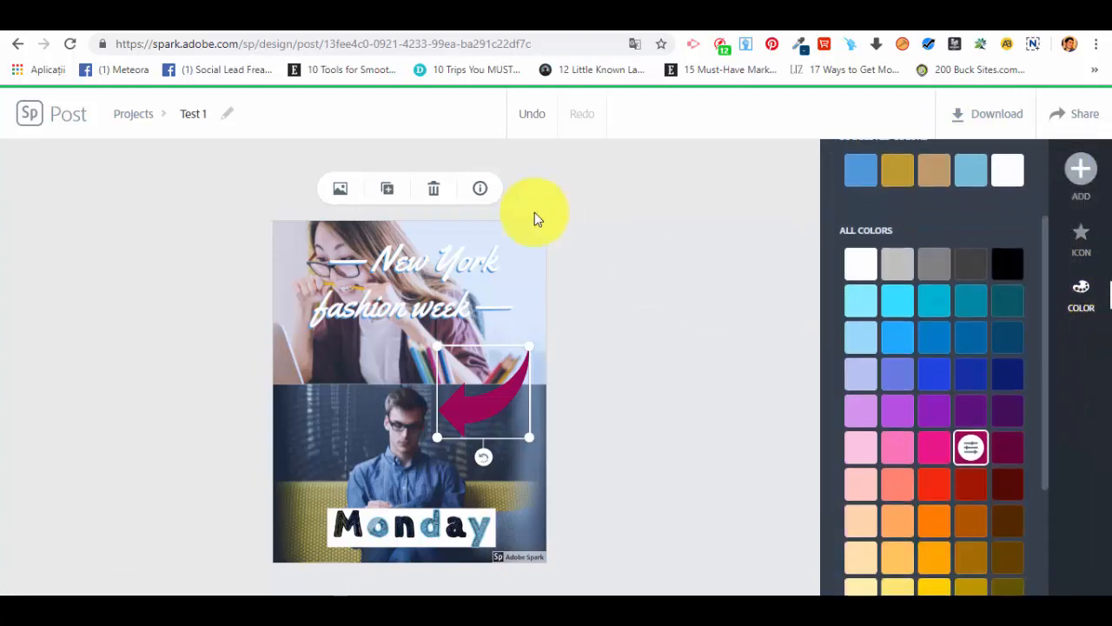
left_click(538, 252)
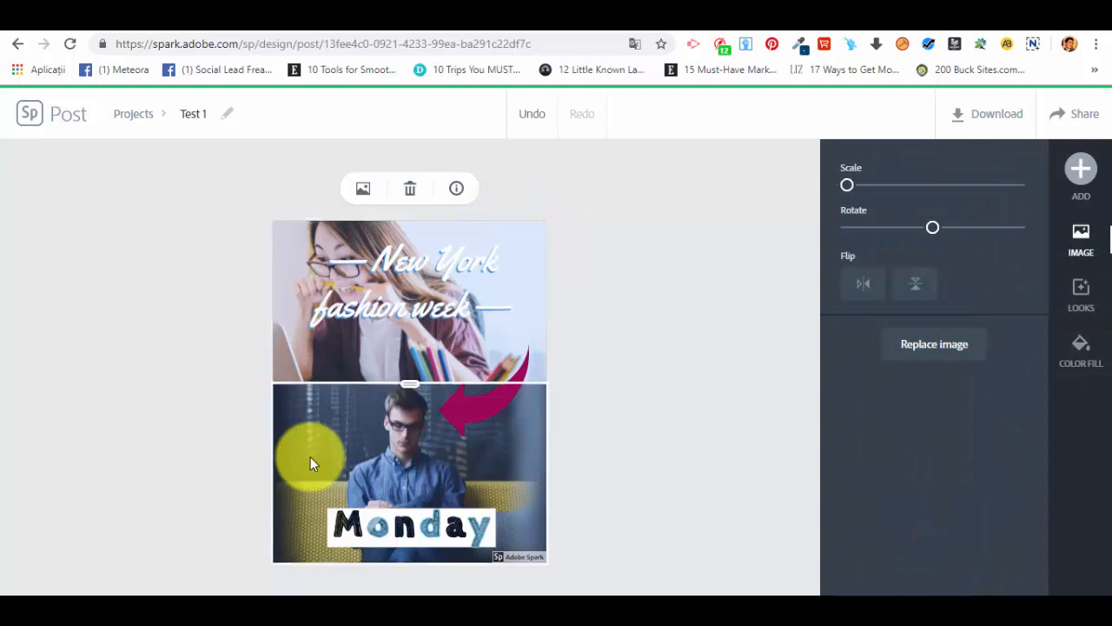
left_click(678, 420)
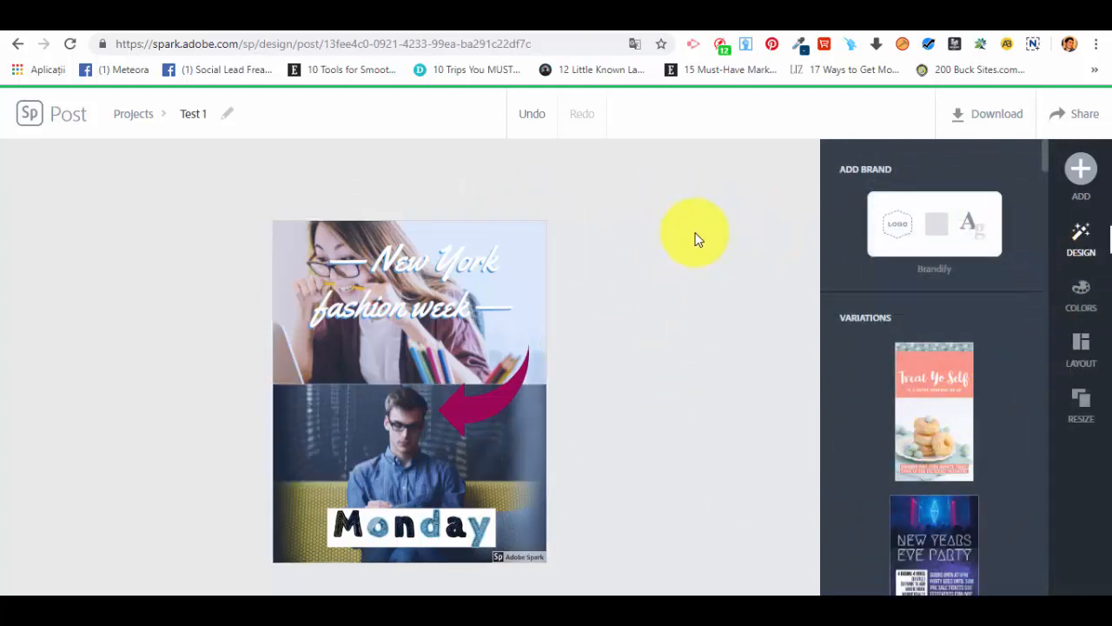
Examine the layout's border and cell spacing settings, and browse the color palettes down to the Elegant group.
left_click(1081, 358)
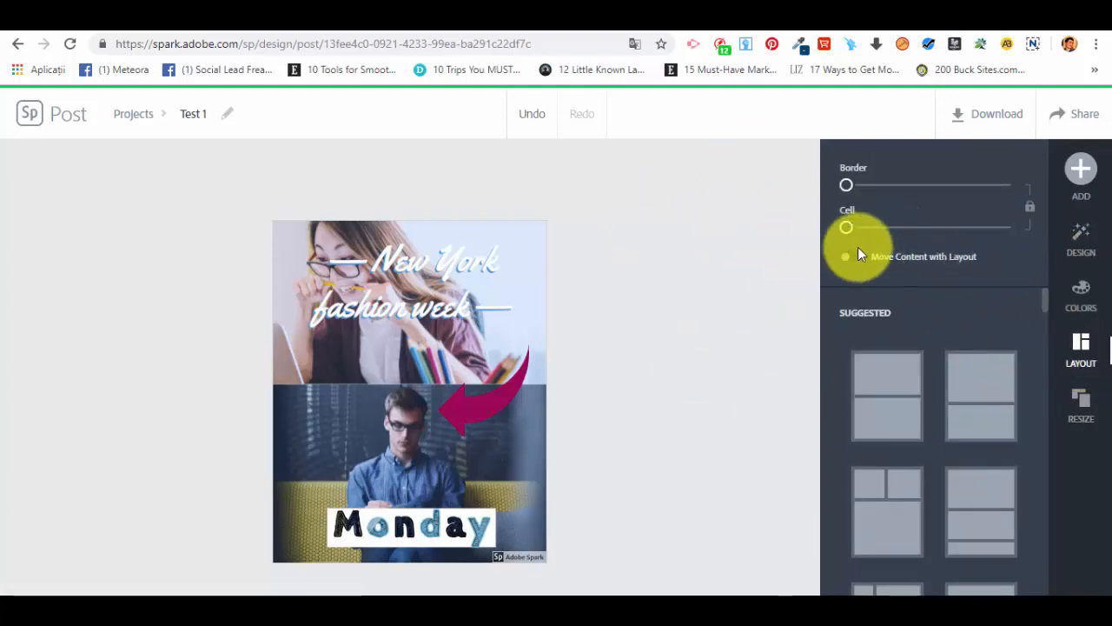
left_click_drag(884, 198, 846, 193)
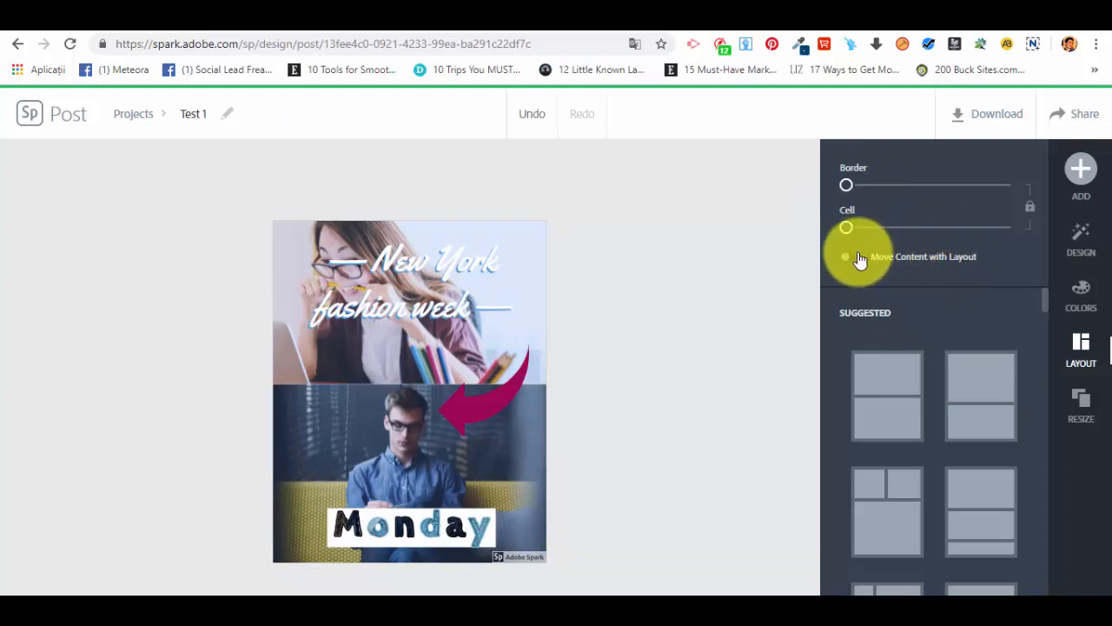
left_click(1083, 309)
scroll(903, 254, "down", 3)
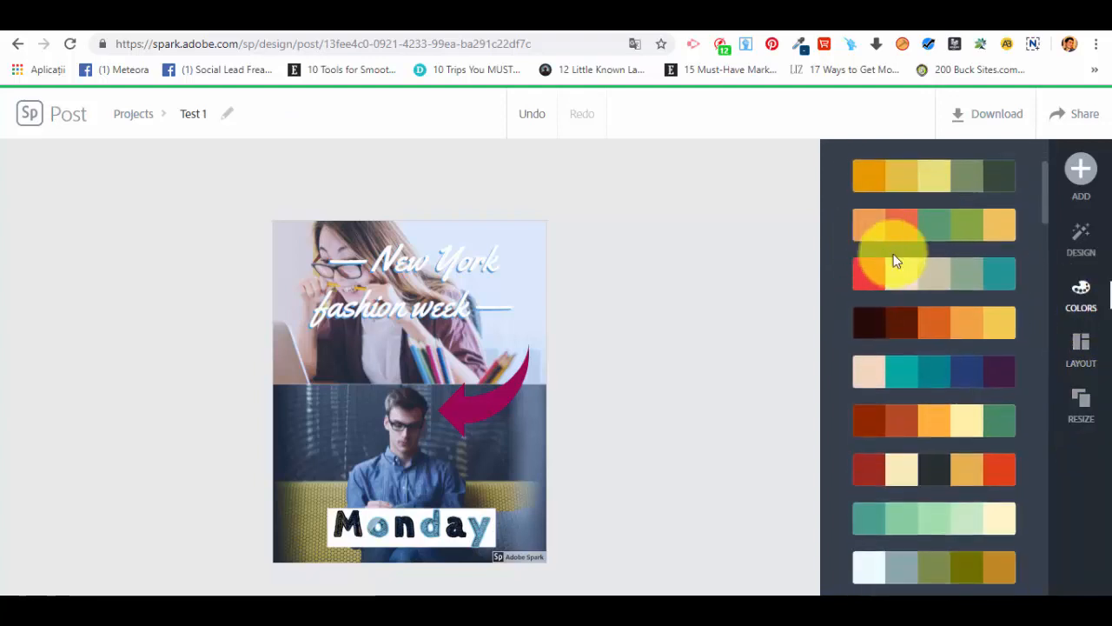
scroll(925, 339, "down", 10)
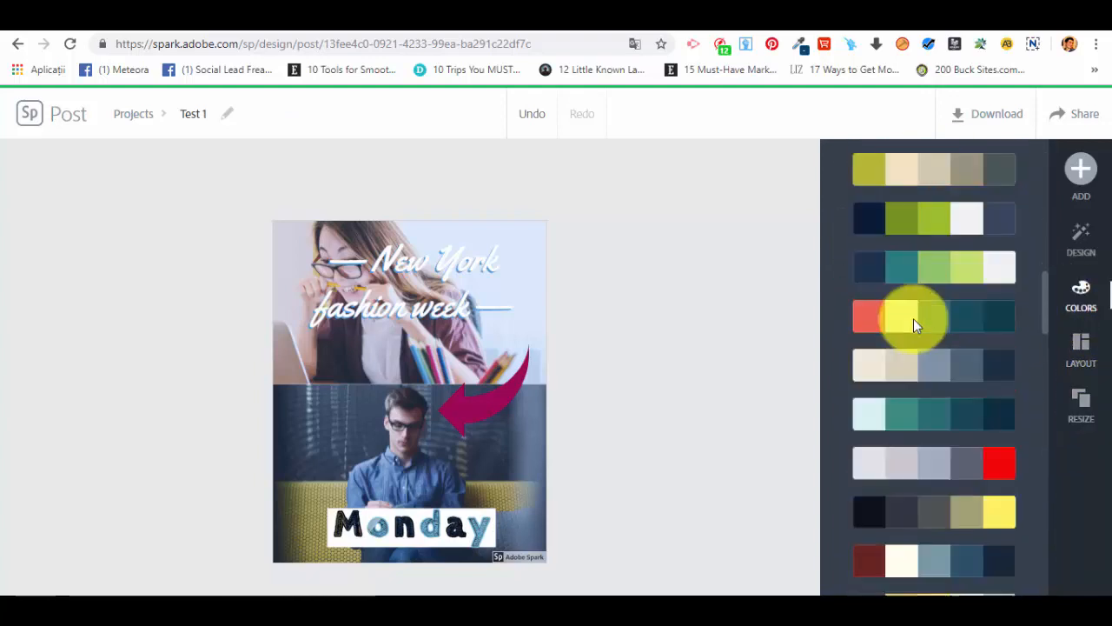
scroll(912, 319, "down", 5)
scroll(1005, 458, "down", 5)
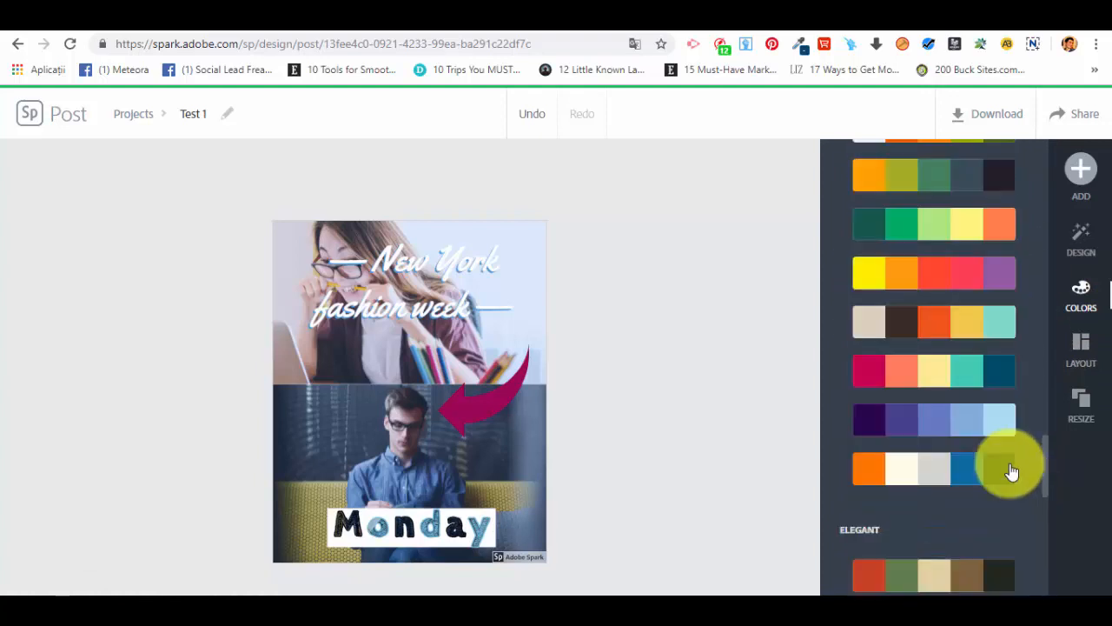
Dismiss the resize tip and examine the available sizes, from custom and social posts to print, cover and standard formats.
left_click(1082, 409)
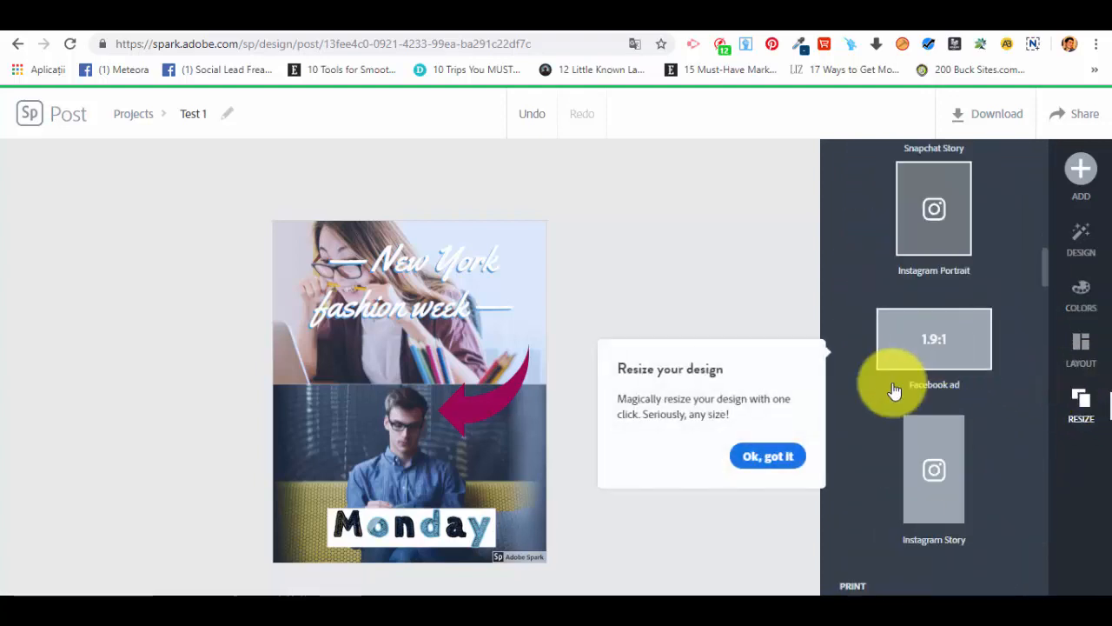
left_click(1026, 379)
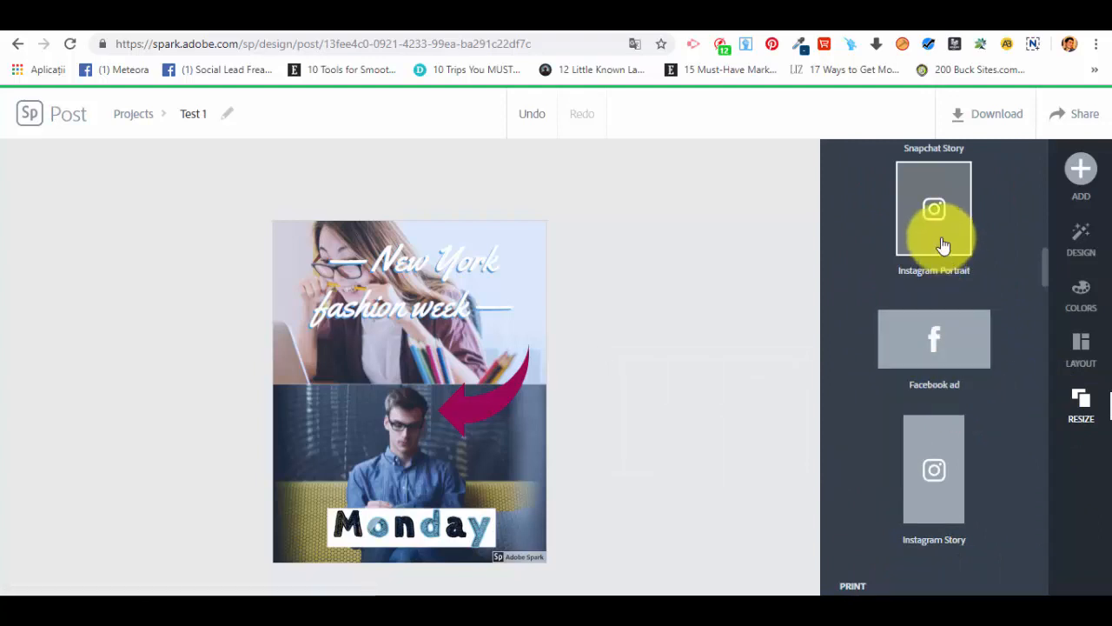
scroll(930, 325, "down", 4)
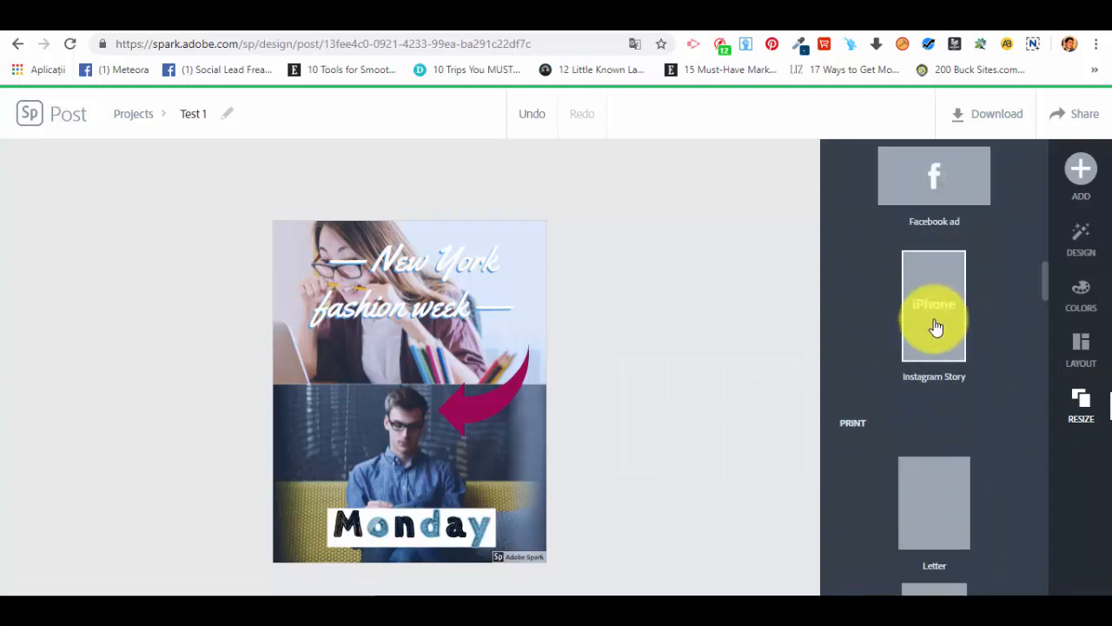
scroll(1002, 456, "down", 10)
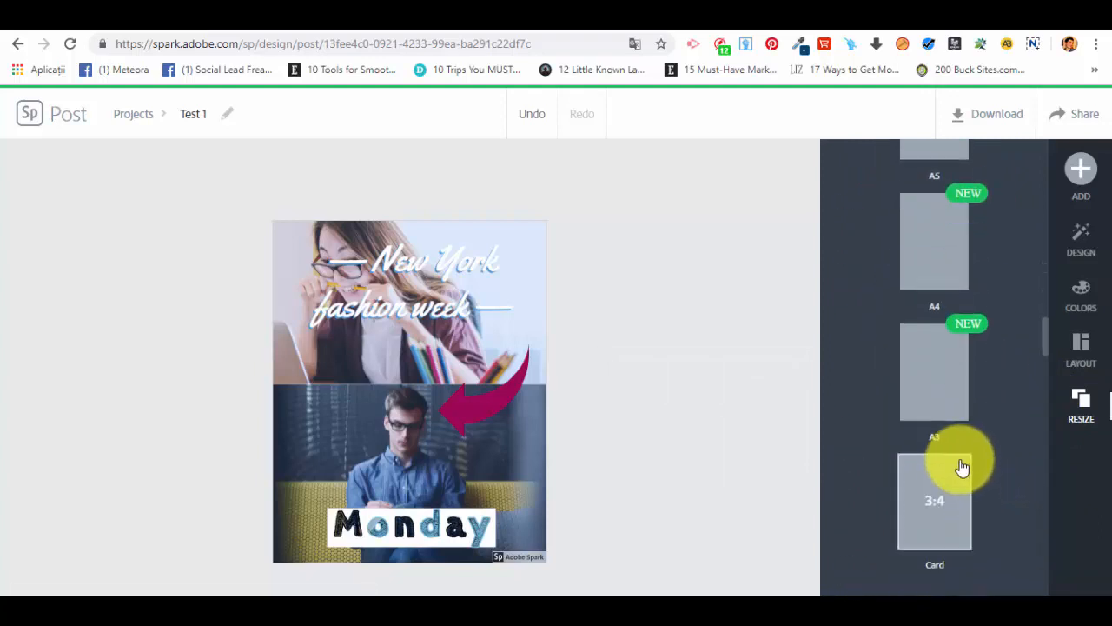
scroll(928, 447, "down", 4)
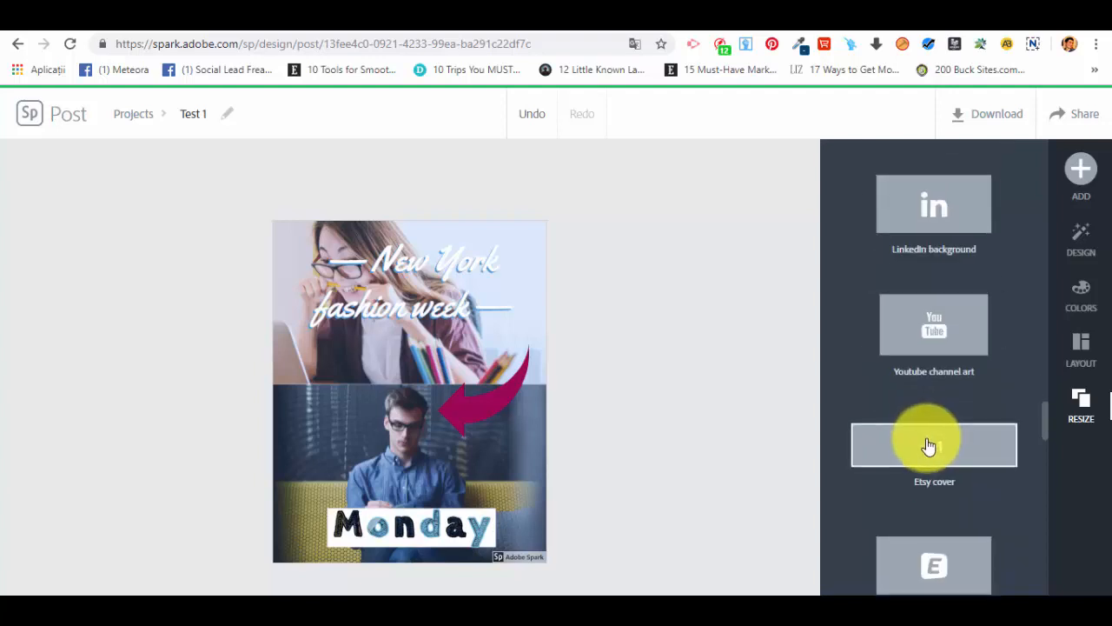
scroll(928, 446, "down", 4)
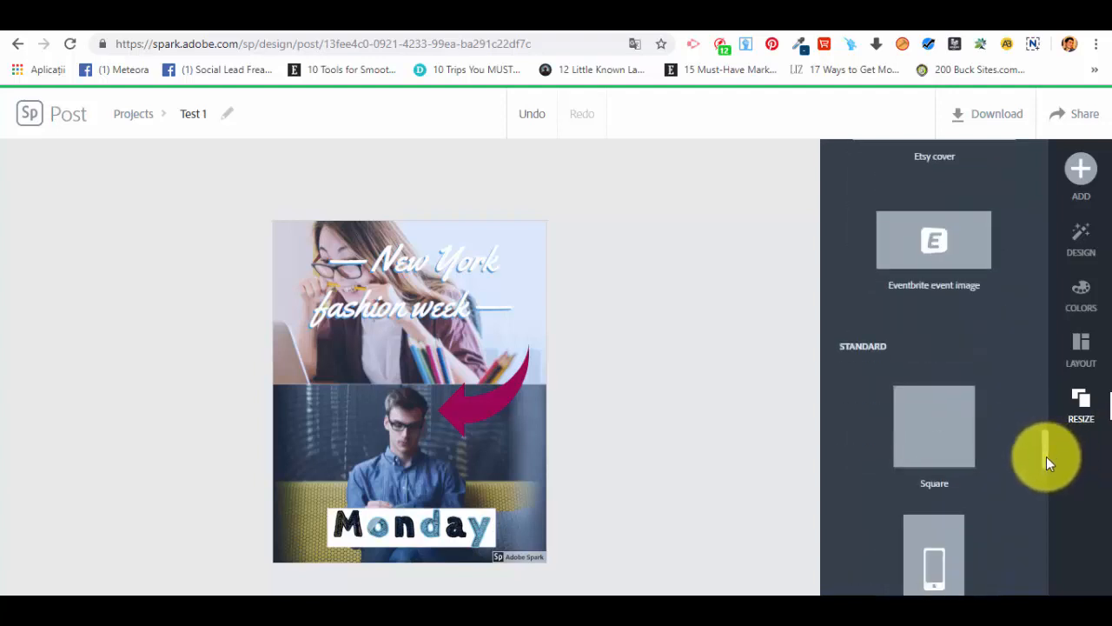
left_click_drag(1047, 452, 963, 129)
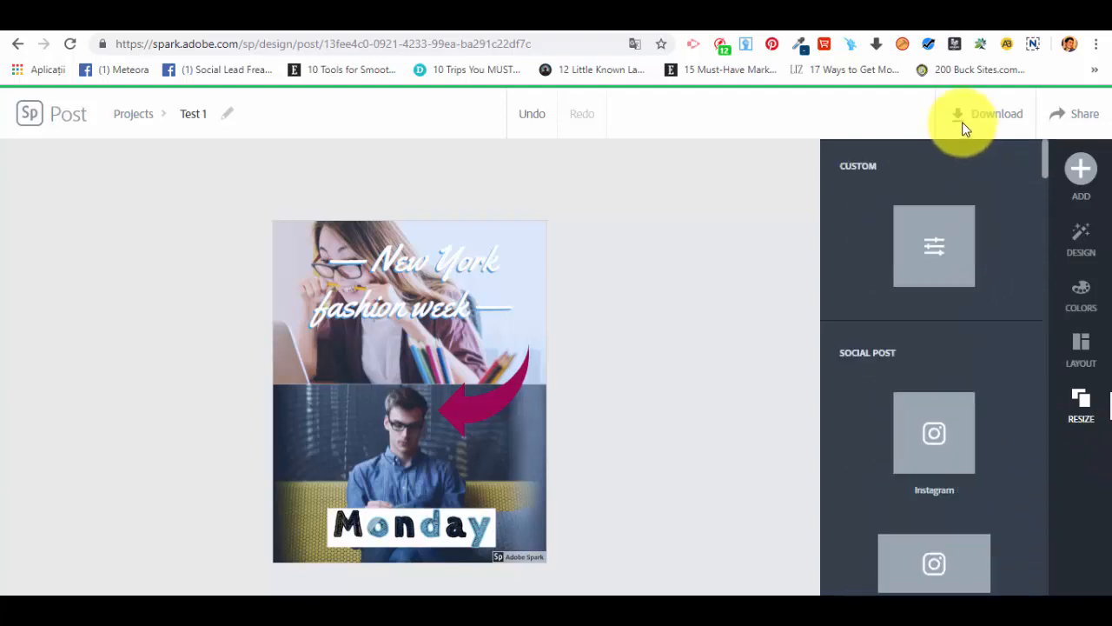
left_click(1077, 192)
left_click(702, 310)
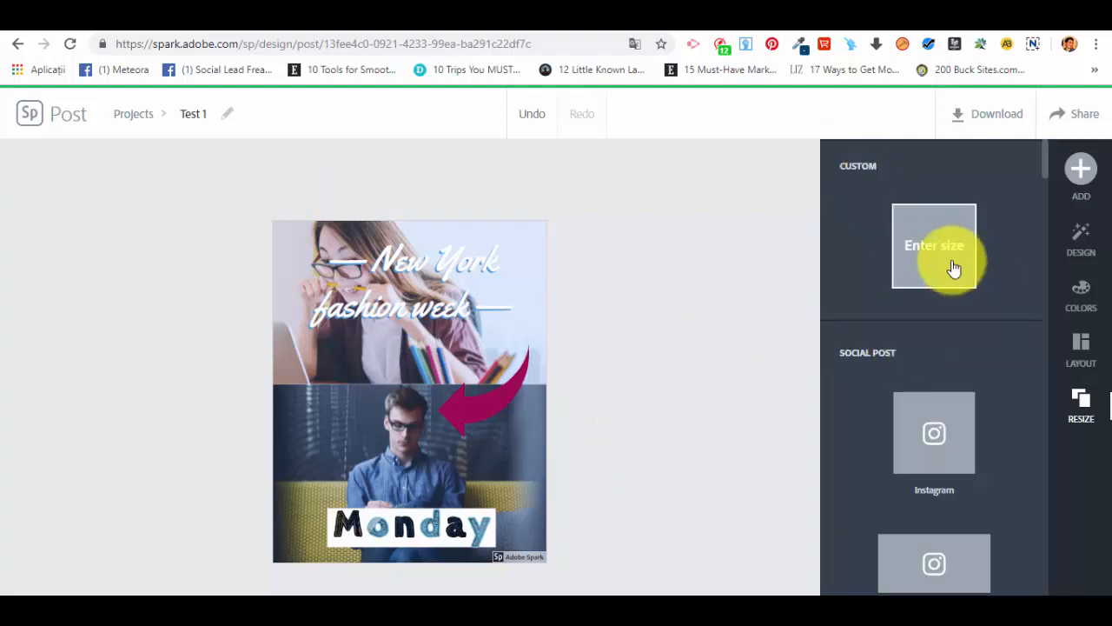
scroll(937, 331, "down", 7)
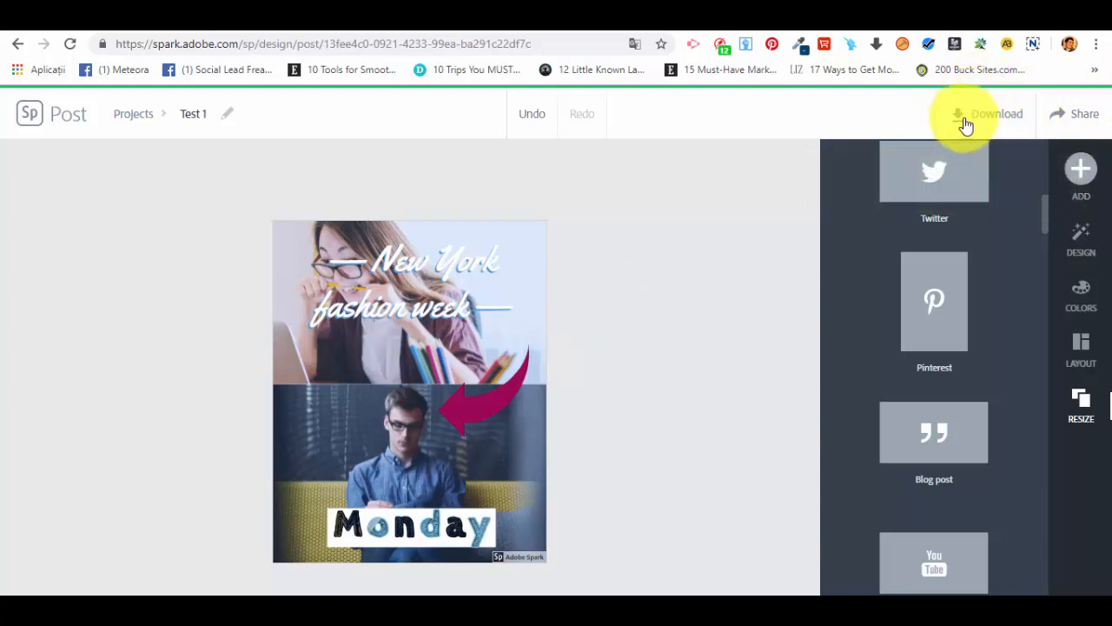
Download the design as an image, view the saved JPG from the Downloads folder, and close the viewer and folder.
left_click(980, 117)
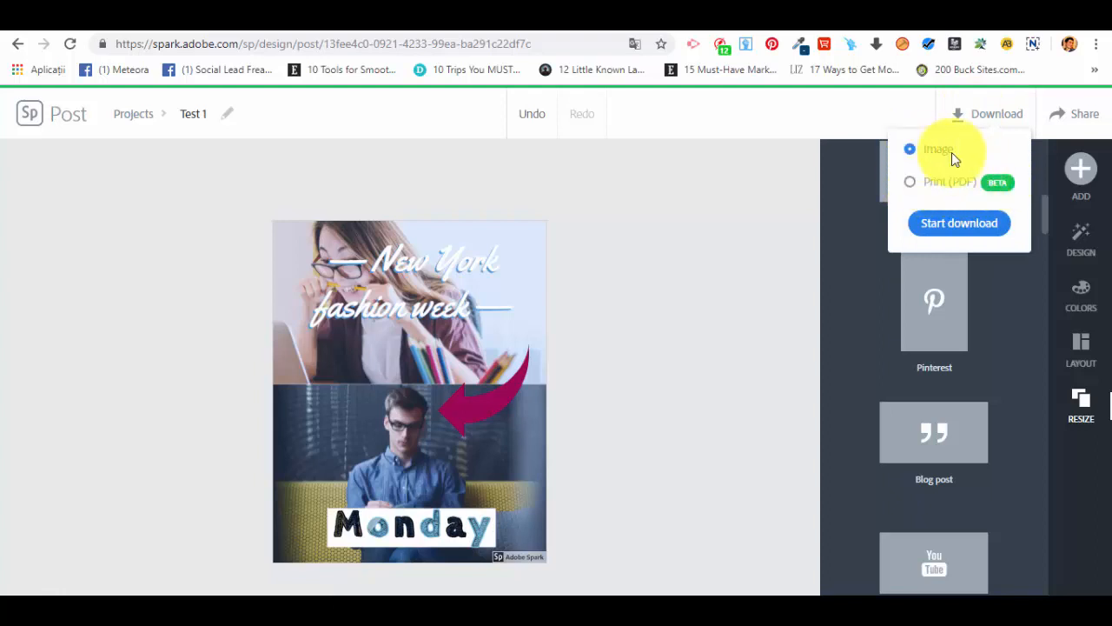
left_click(959, 228)
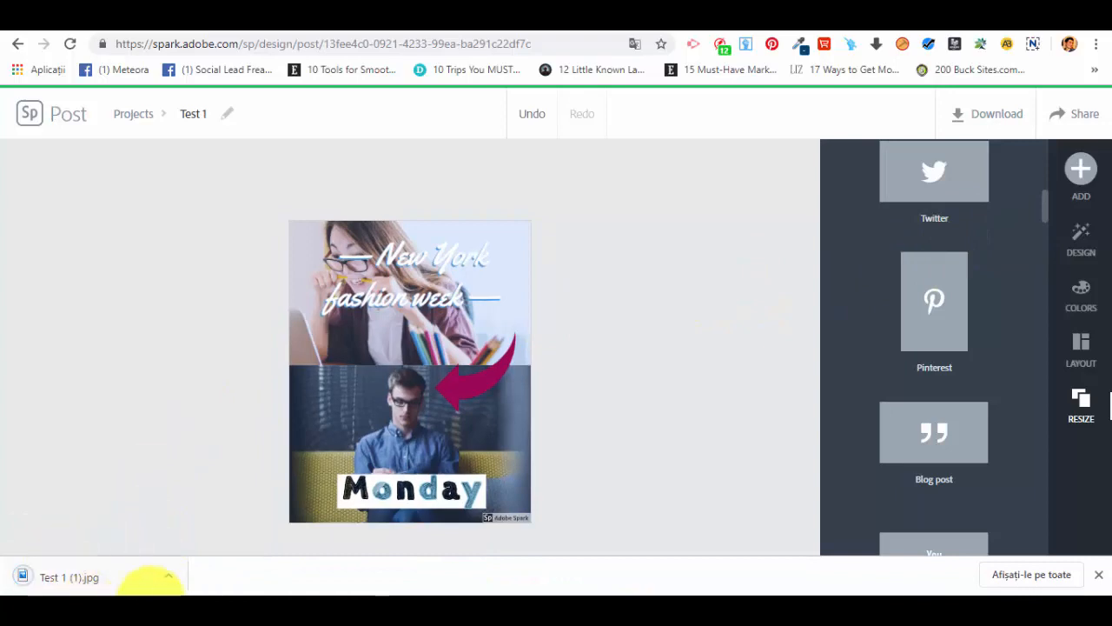
left_click(170, 577)
left_click(214, 523)
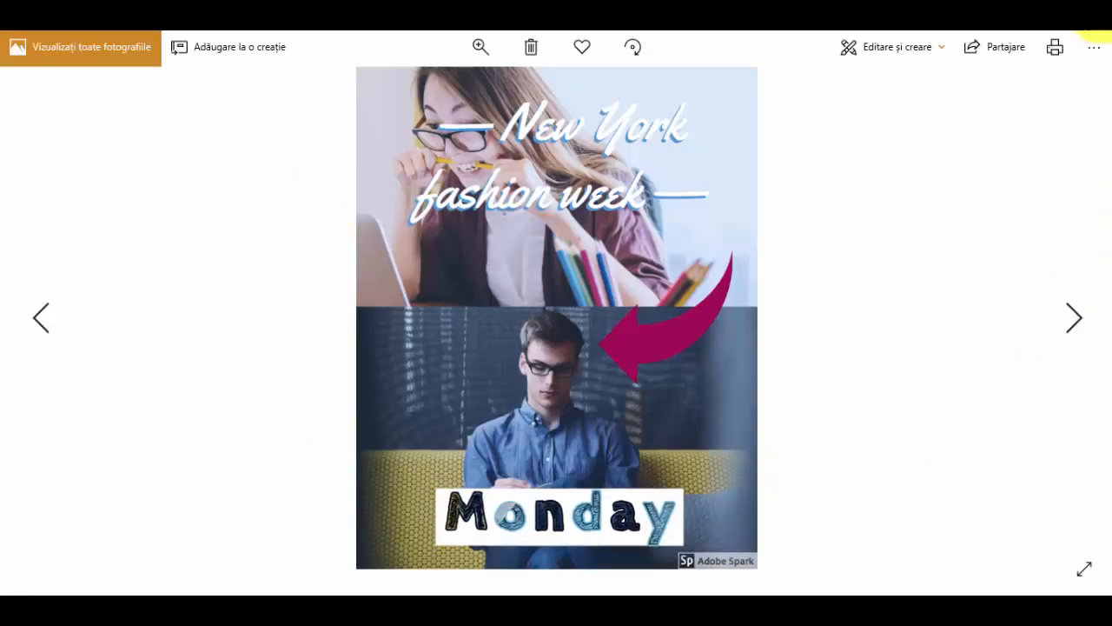
left_click(1096, 35)
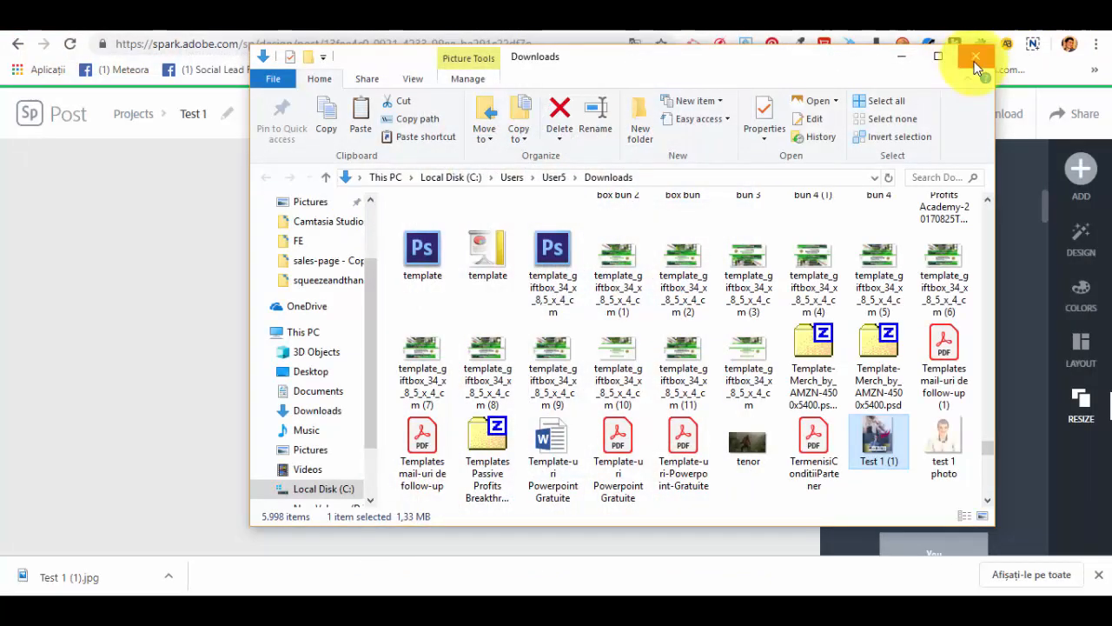
left_click(973, 54)
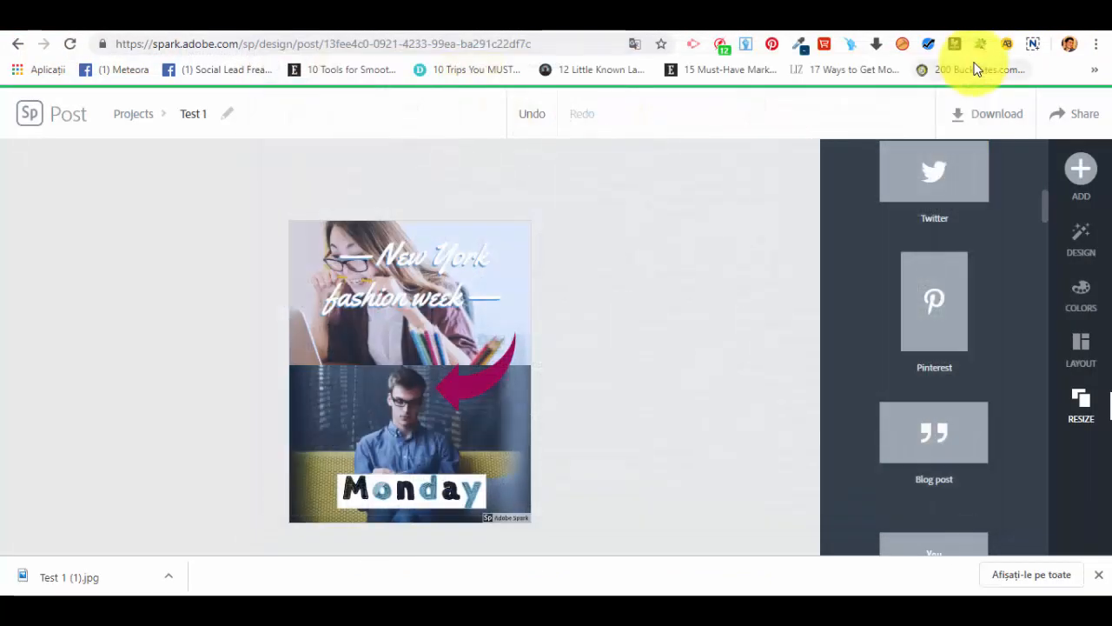
Examine the design's sharing options, such as Facebook, Twitter, Classroom, Email and Link, and close them without sharing.
left_click(1073, 114)
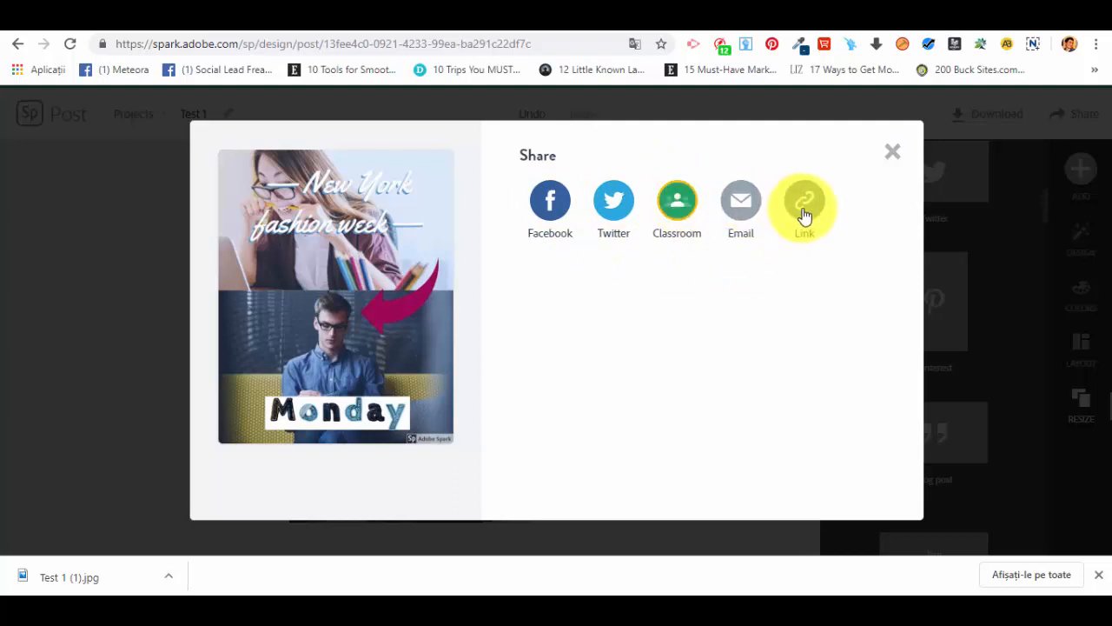
left_click(892, 155)
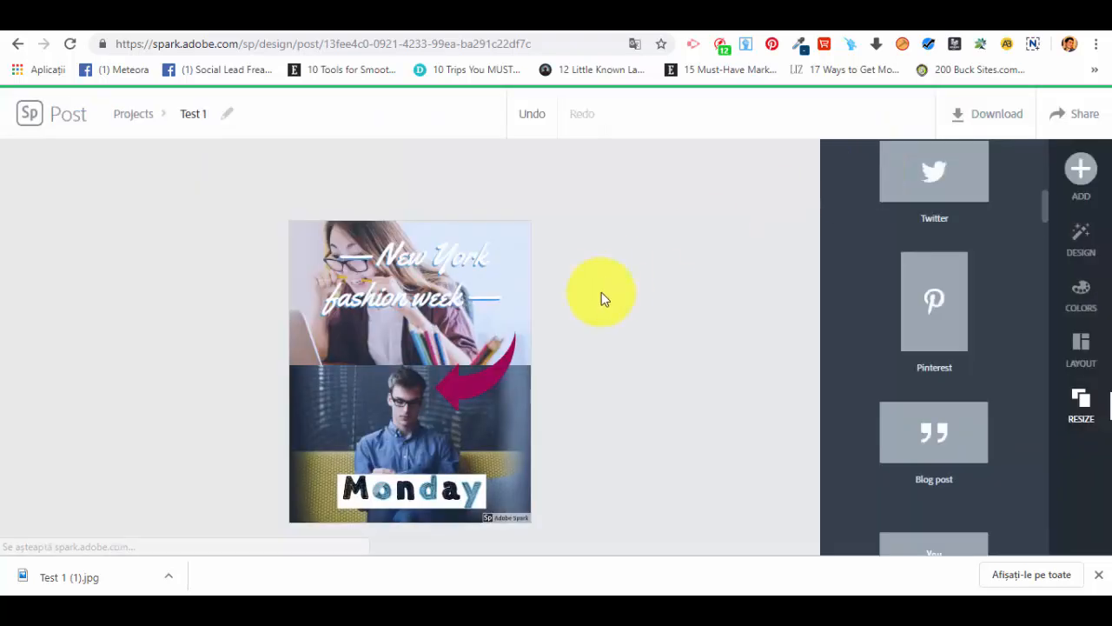